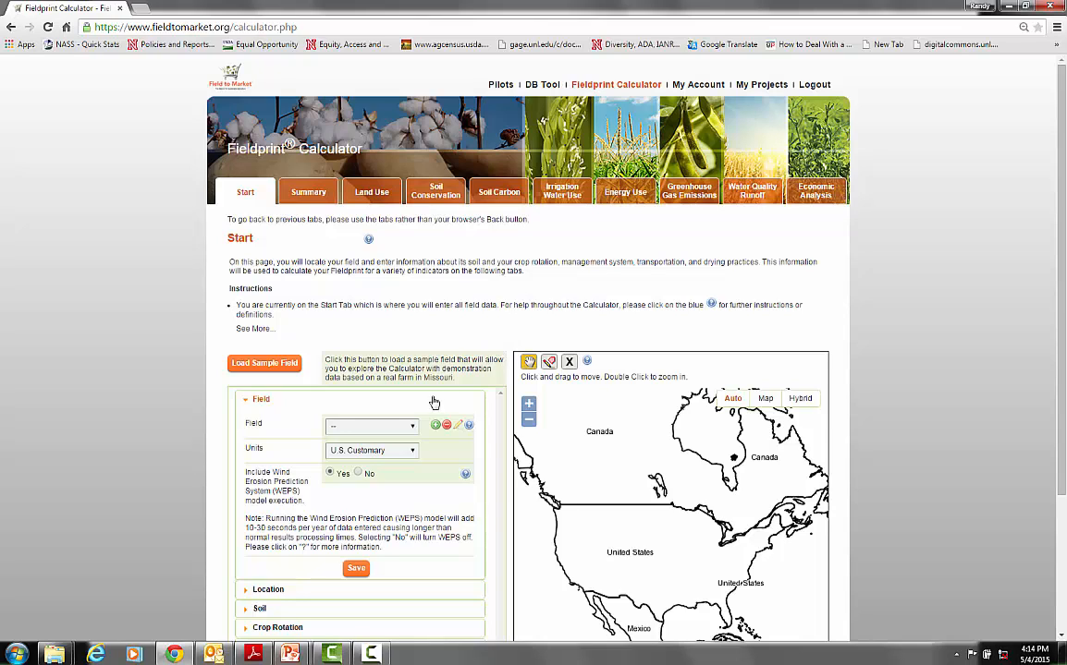
Load the saved field 4-H challenge field Wilber and open the management details for 2014 Corn.
{"action": "left_click", "coordinate": [411, 429]}
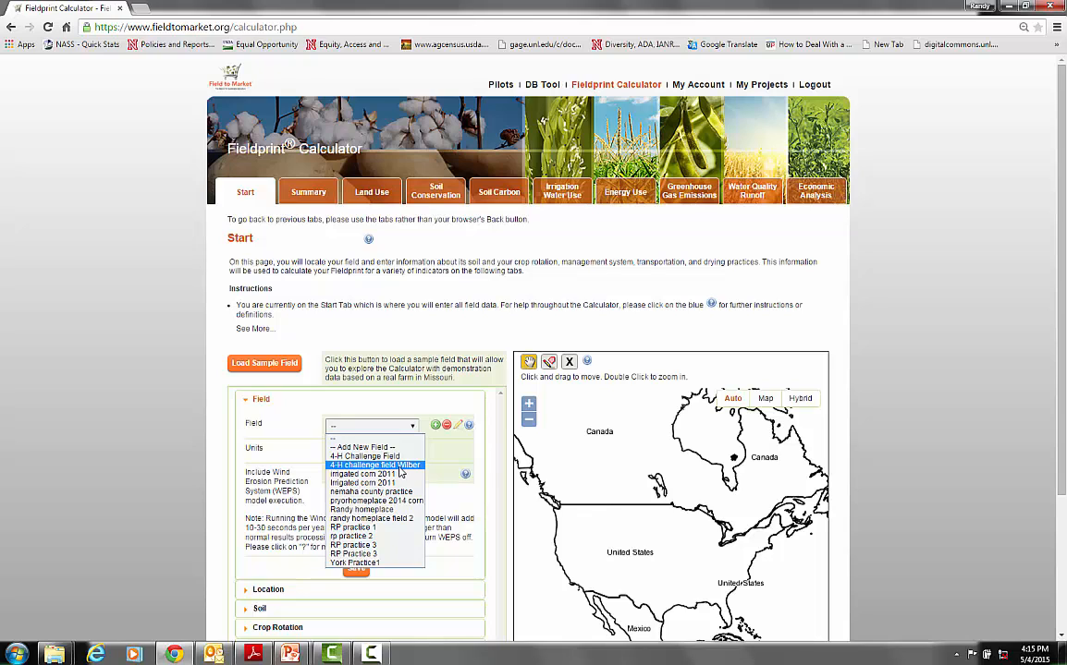
{"action": "left_click", "coordinate": [398, 467]}
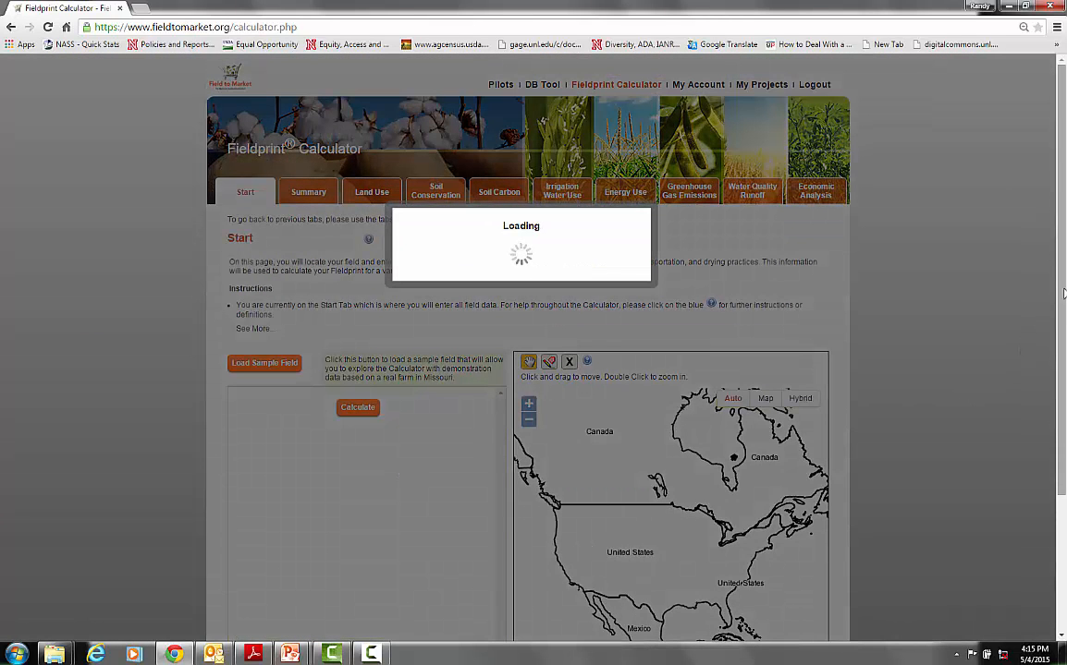
{"action": "scroll", "coordinate": [1047, 402], "scroll_direction": "down", "scroll_amount": 2}
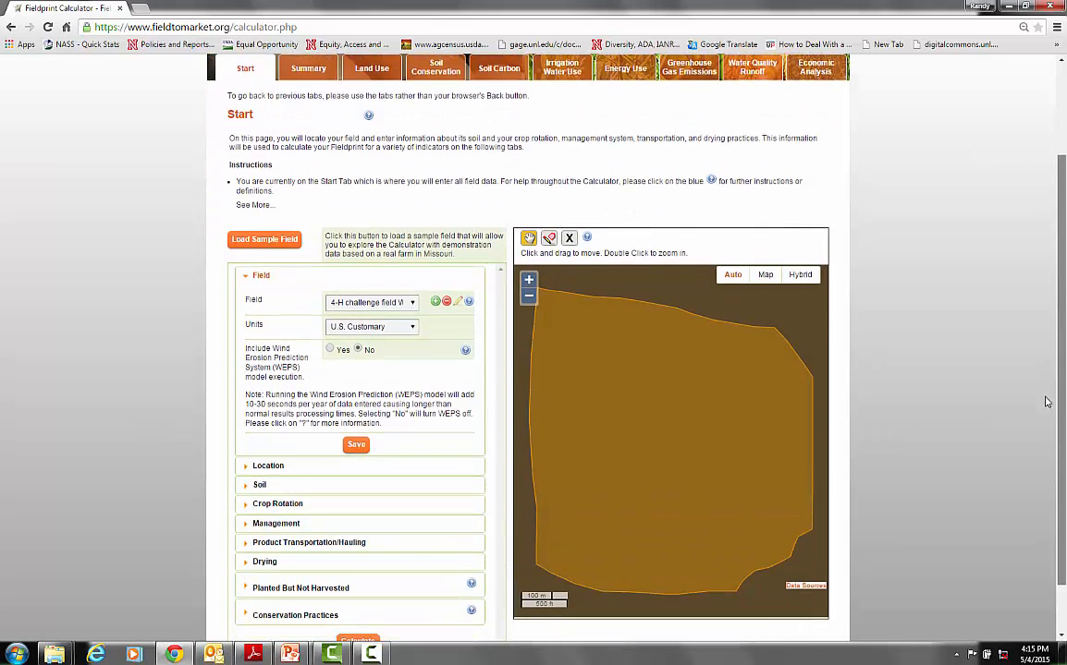
{"action": "scroll", "coordinate": [1048, 402], "scroll_direction": "down", "scroll_amount": 1}
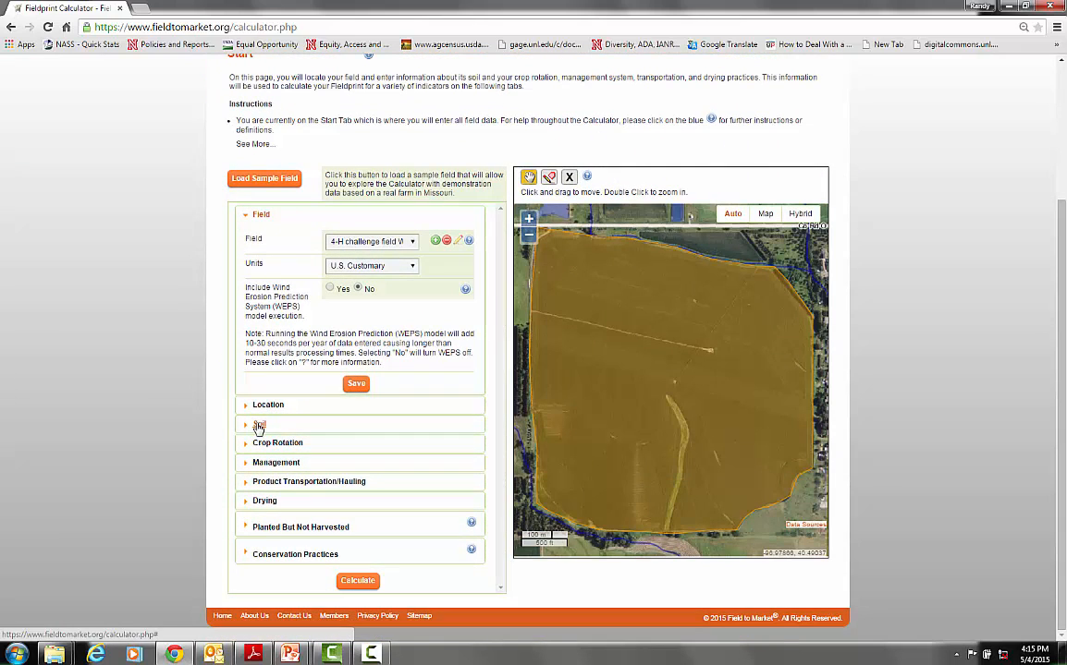
{"action": "left_click", "coordinate": [280, 470]}
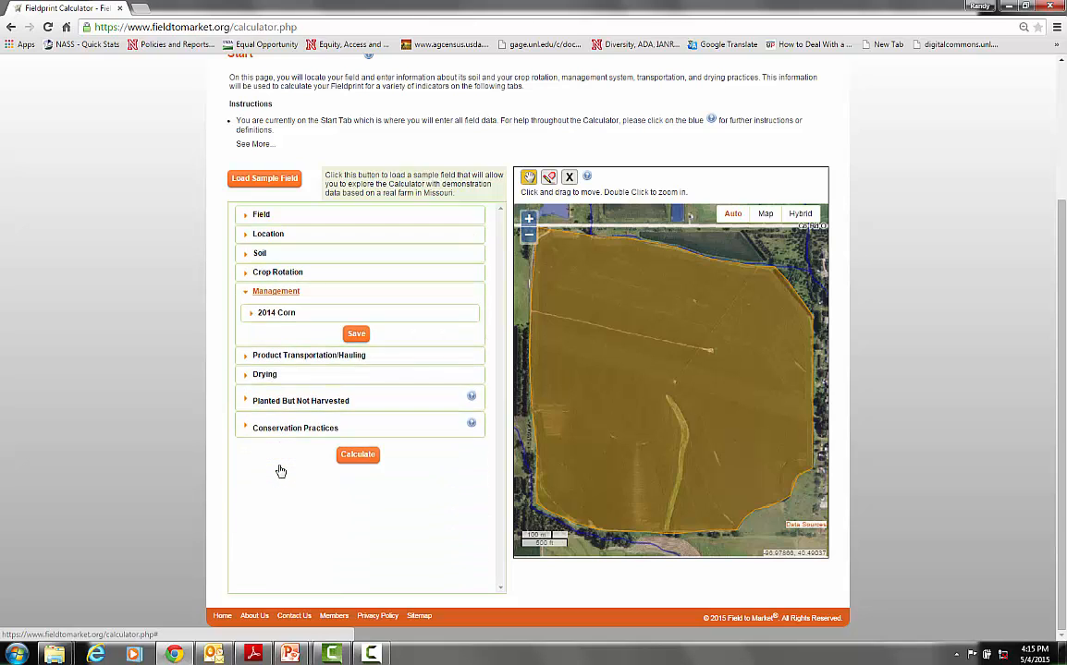
{"action": "left_click", "coordinate": [277, 313]}
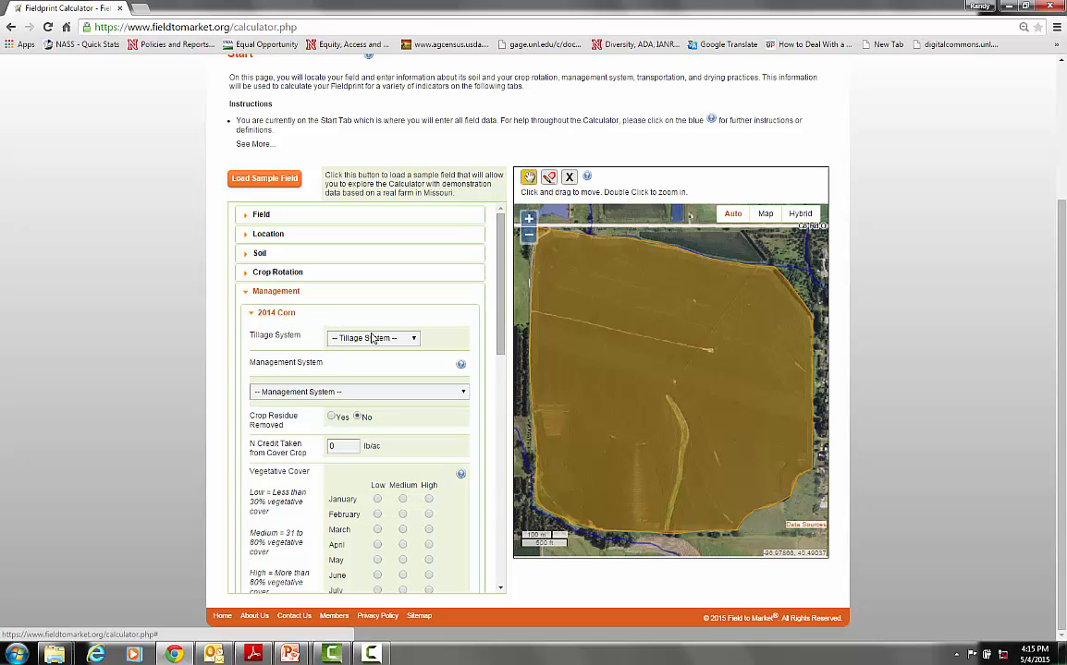
Set the 2014 Corn tillage system to Ridge and its management system to corn grain; RT, z24.
{"action": "left_click", "coordinate": [412, 339]}
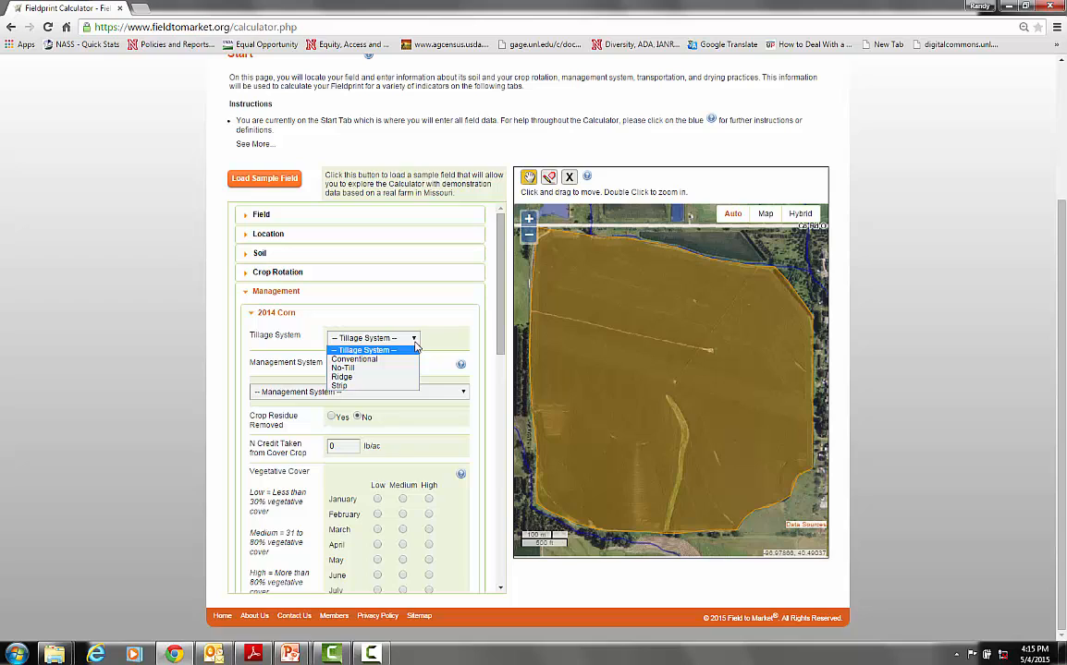
{"action": "left_click", "coordinate": [377, 383]}
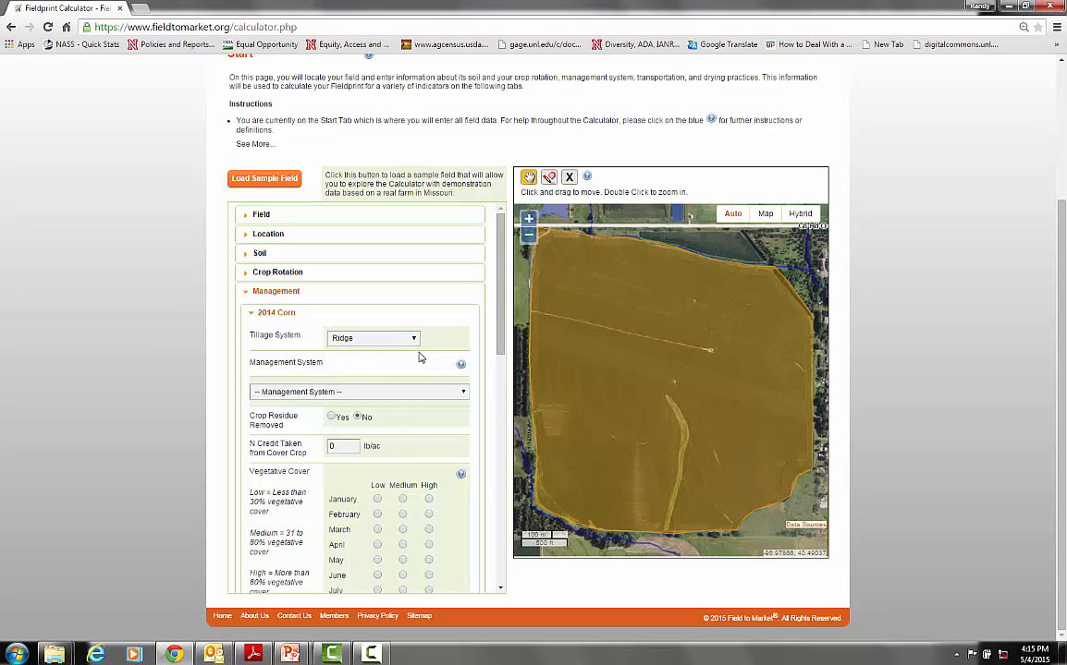
{"action": "left_click", "coordinate": [461, 393]}
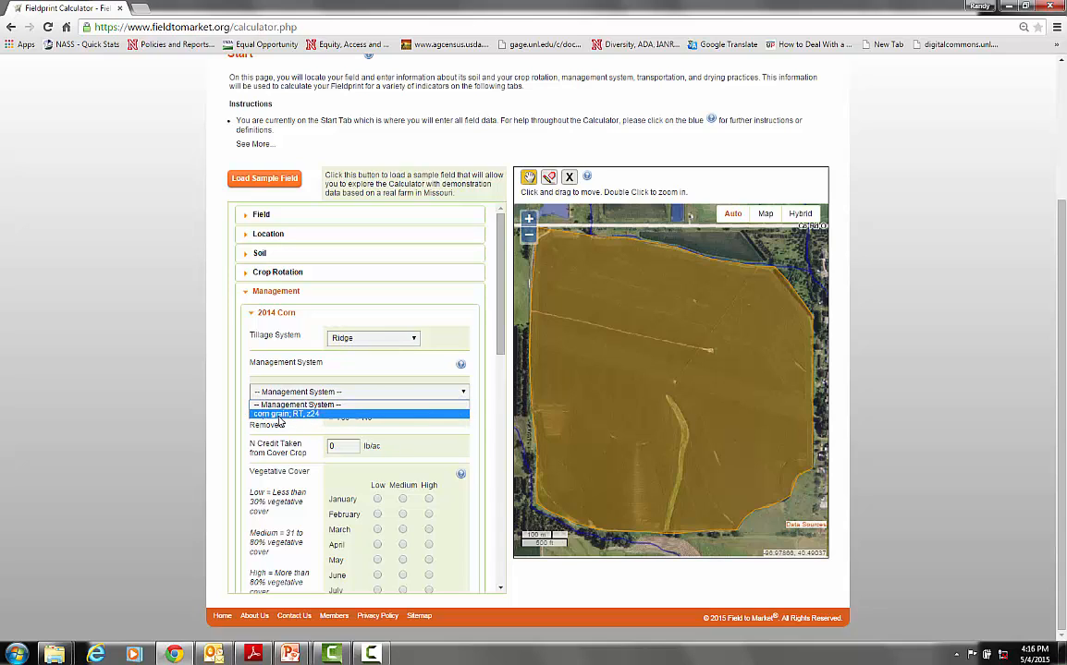
{"action": "left_click", "coordinate": [319, 415]}
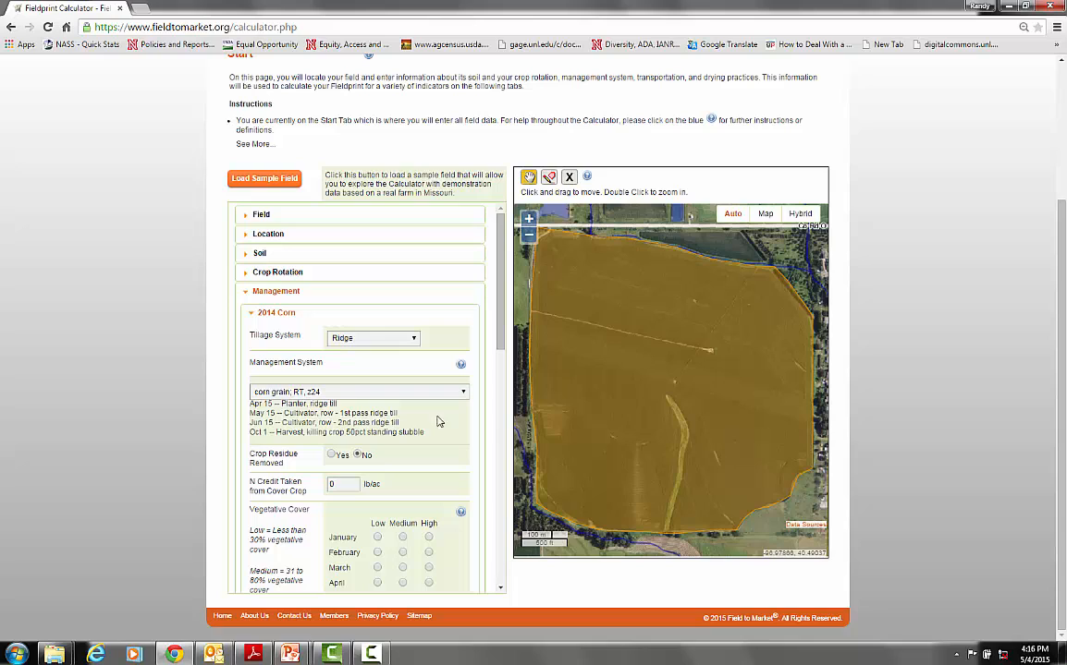
{"action": "left_click", "coordinate": [464, 399]}
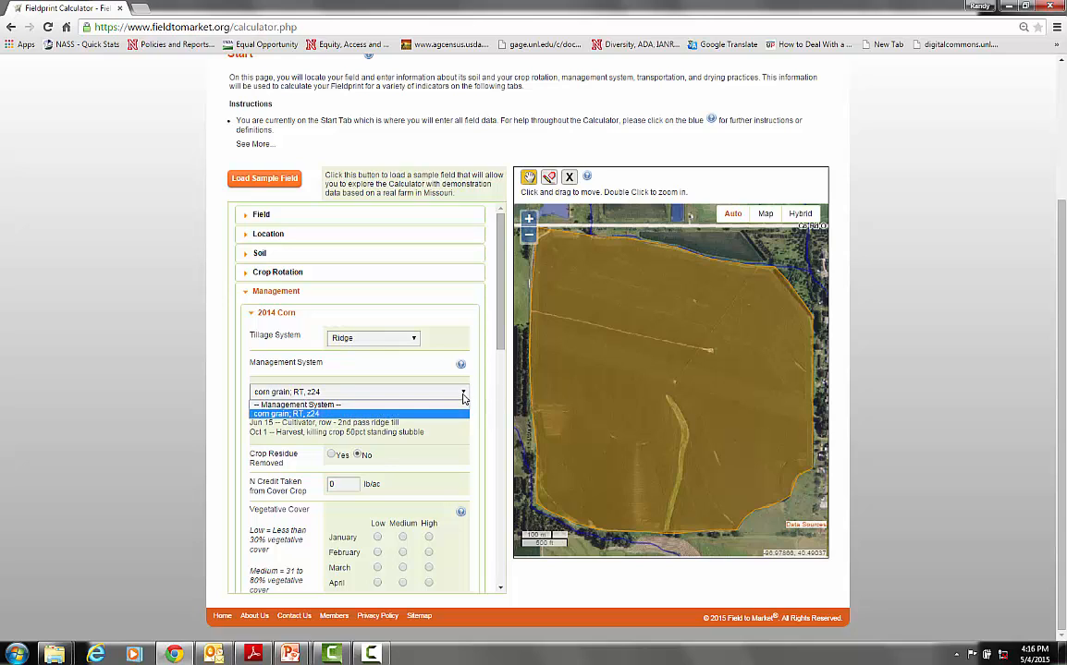
{"action": "left_click", "coordinate": [413, 338]}
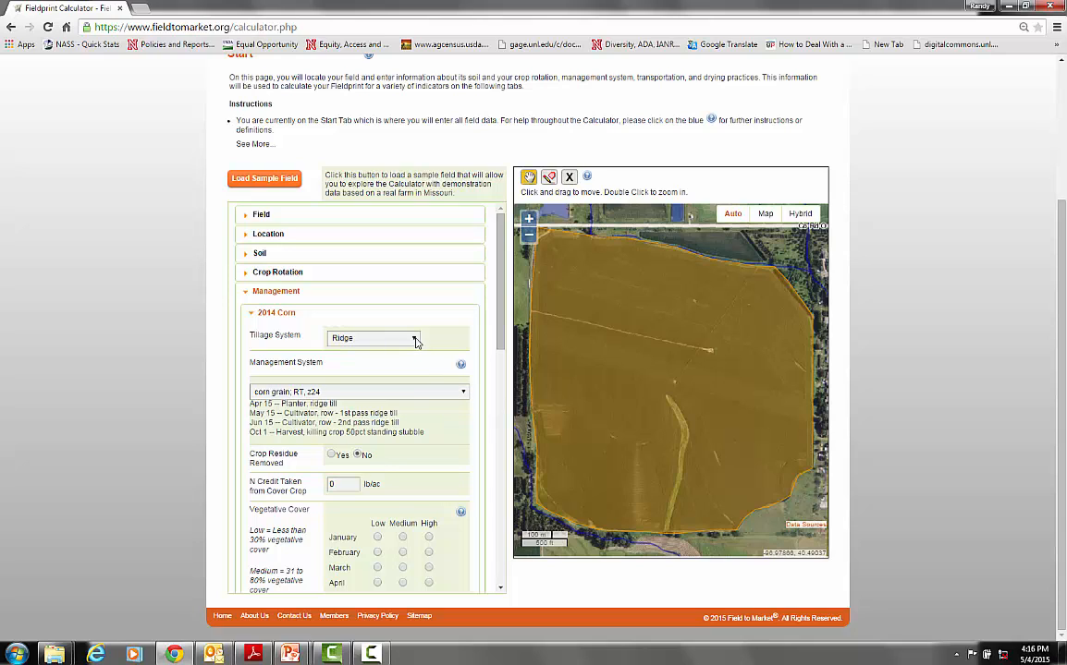
Change tillage to No-Till with management system corn grain;NT,anhyd, z24 and highlight the fertilizer and planting dates.
{"action": "left_click", "coordinate": [412, 338]}
{"action": "left_click", "coordinate": [386, 368]}
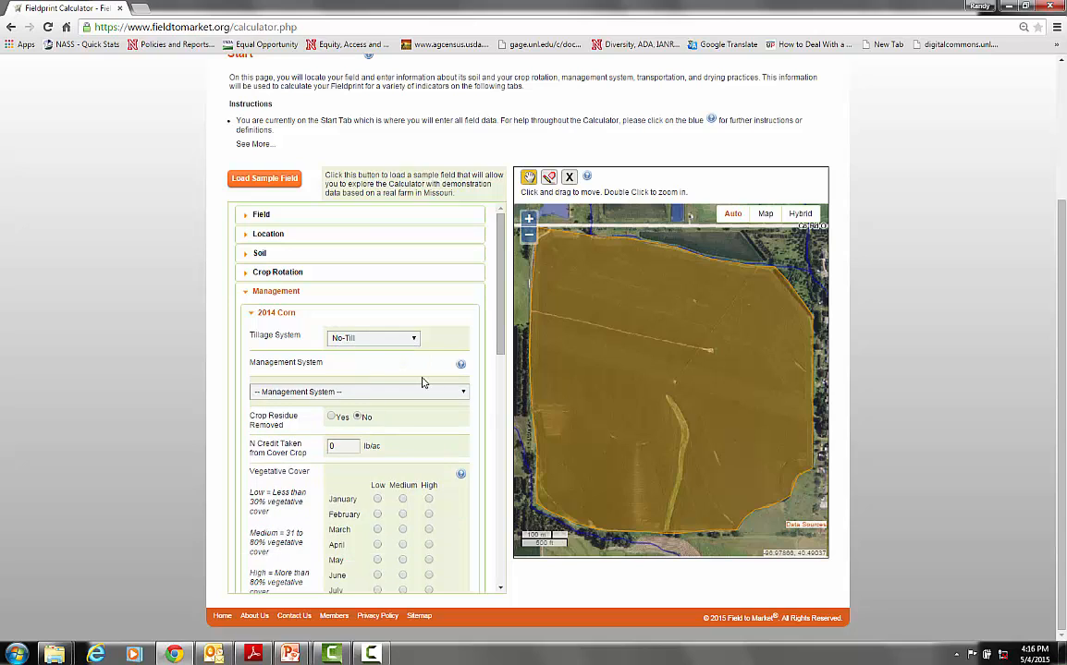
{"action": "left_click", "coordinate": [464, 399]}
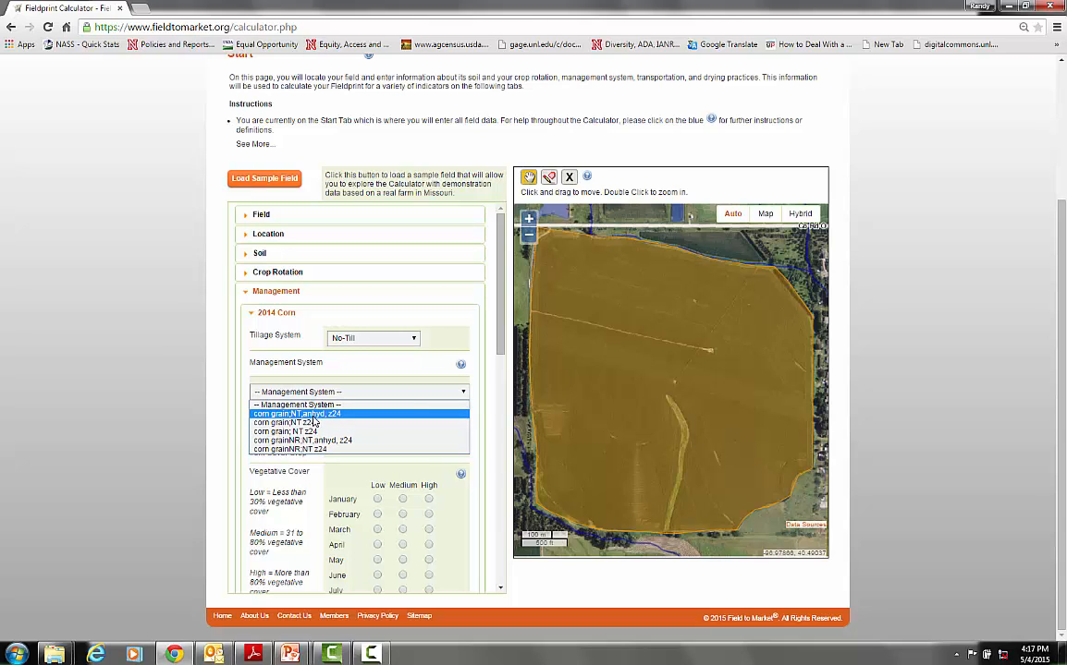
{"action": "left_click", "coordinate": [311, 415]}
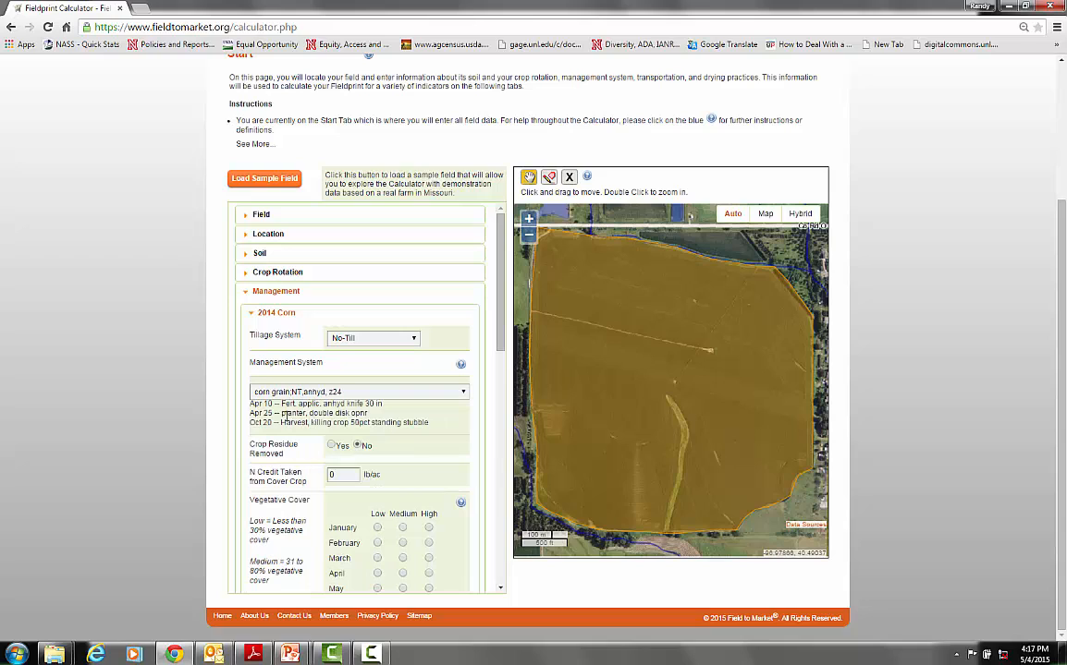
{"action": "left_click_drag", "start_coordinate": [276, 405], "coordinate": [249, 405]}
{"action": "left_click_drag", "start_coordinate": [279, 413], "coordinate": [252, 413]}
Switch the tillage system to Conventional and look through the management systems offered for it.
{"action": "left_click", "coordinate": [415, 340]}
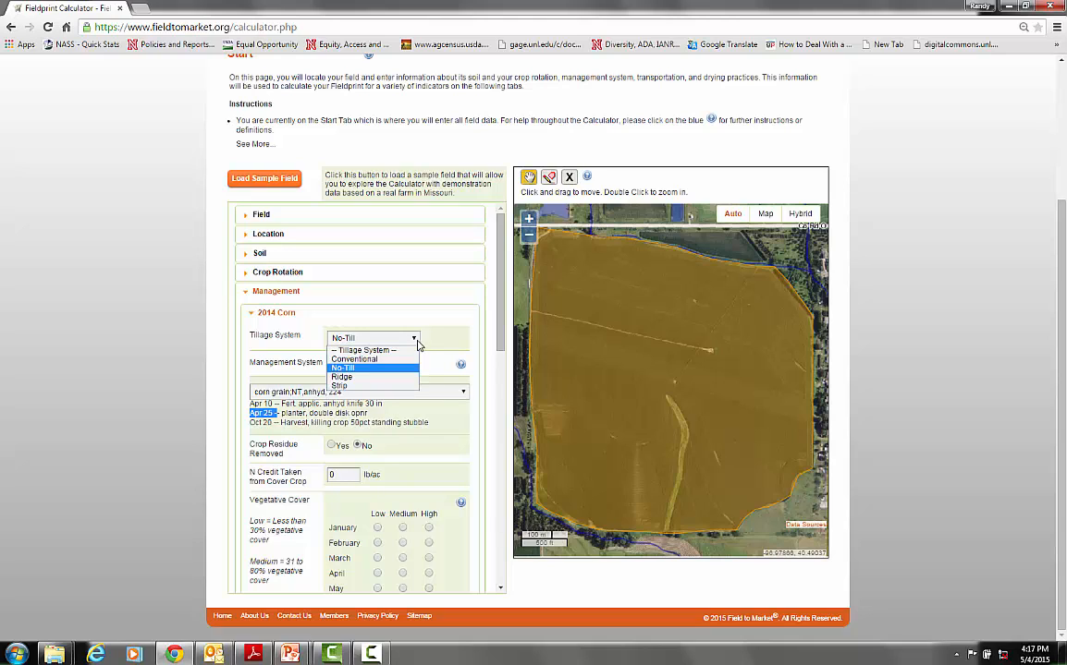
{"action": "left_click", "coordinate": [383, 360]}
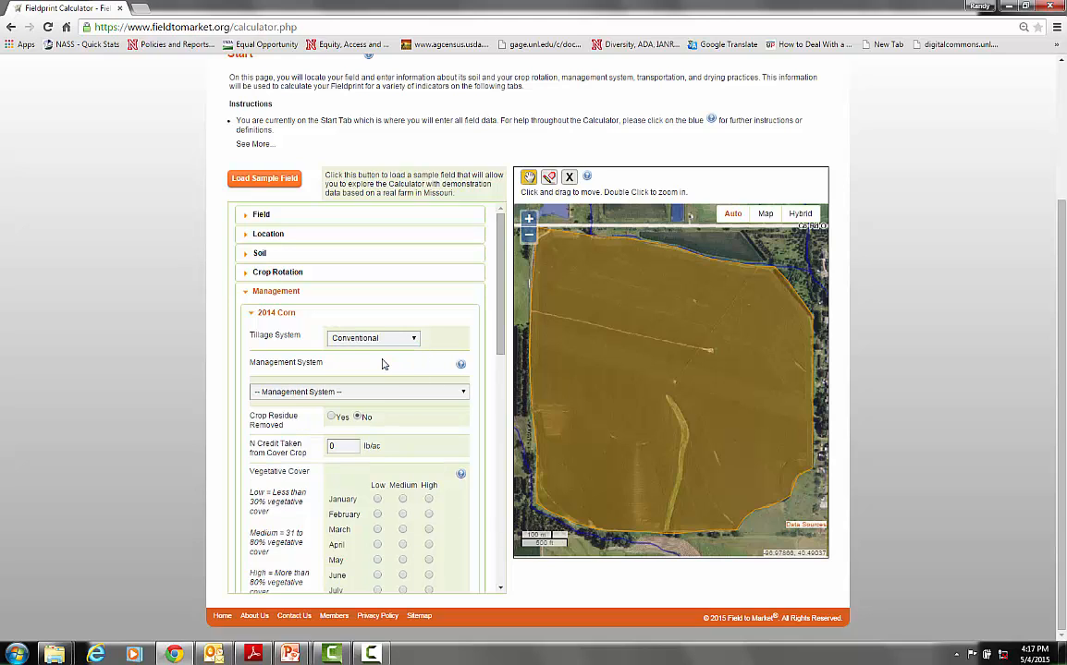
{"action": "left_click", "coordinate": [464, 395]}
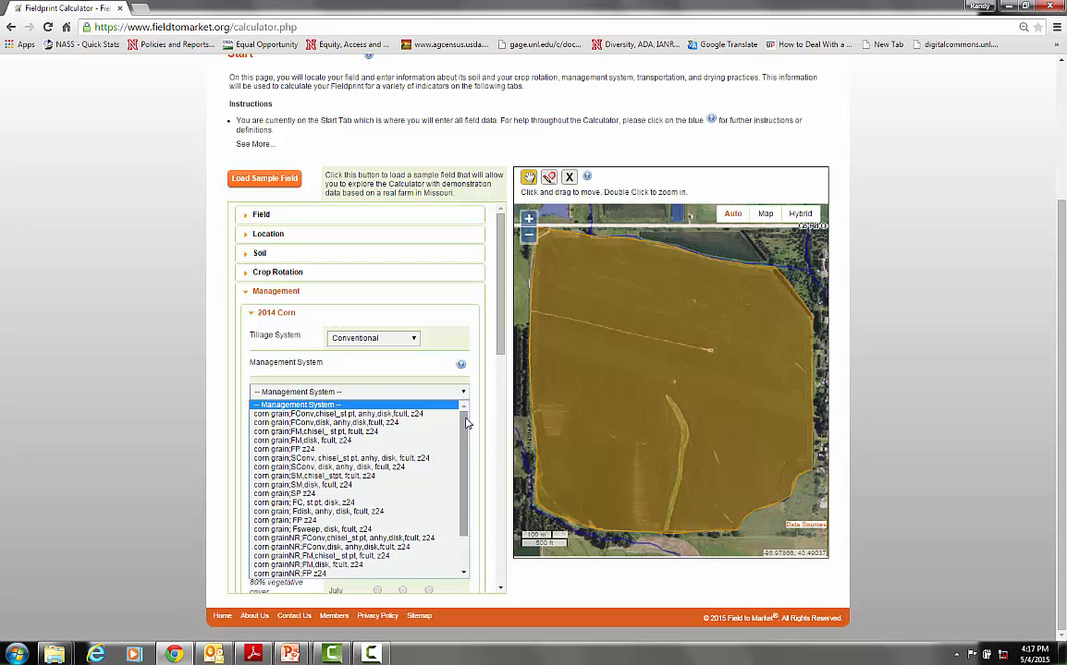
{"action": "mouse_move", "coordinate": [463, 425]}
{"action": "left_mouse_down"}
{"action": "mouse_move", "coordinate": [461, 486]}
{"action": "mouse_move", "coordinate": [463, 432]}
{"action": "left_mouse_up"}
{"action": "scroll", "coordinate": [453, 460], "scroll_direction": "down", "scroll_amount": 2}
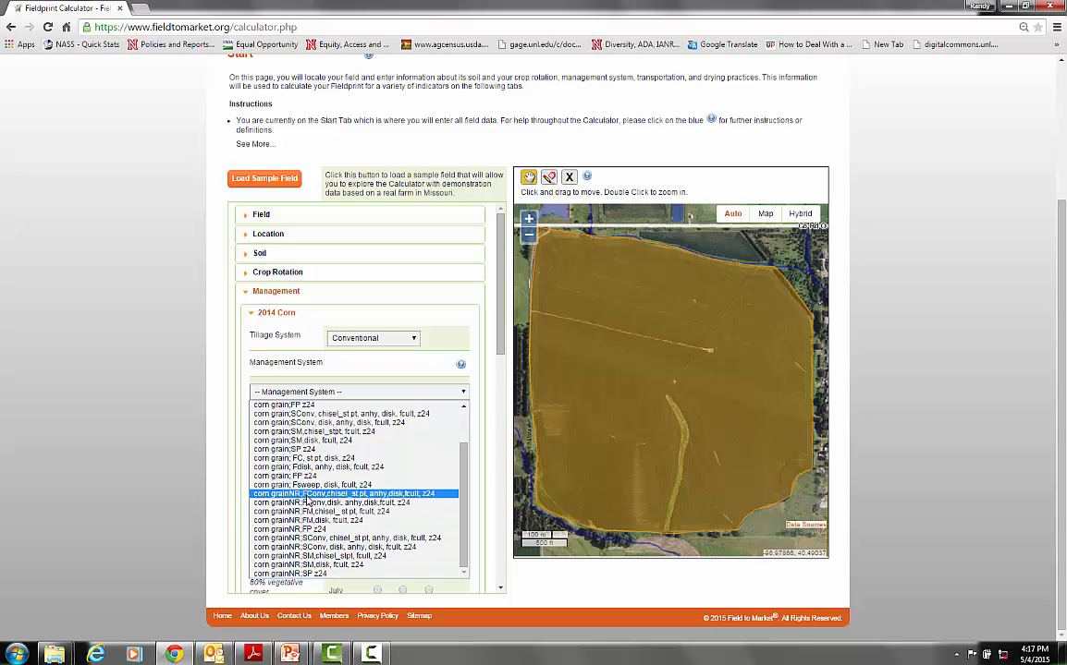
{"action": "scroll", "coordinate": [425, 425], "scroll_direction": "up", "scroll_amount": 2}
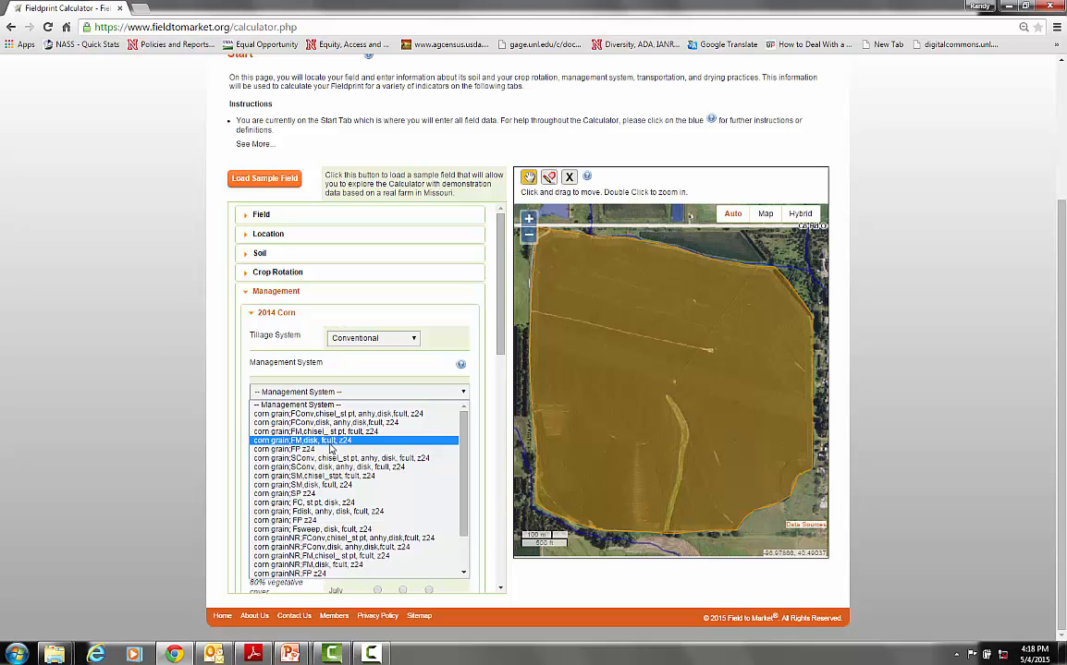
{"action": "left_click", "coordinate": [415, 340]}
{"action": "left_click", "coordinate": [415, 340]}
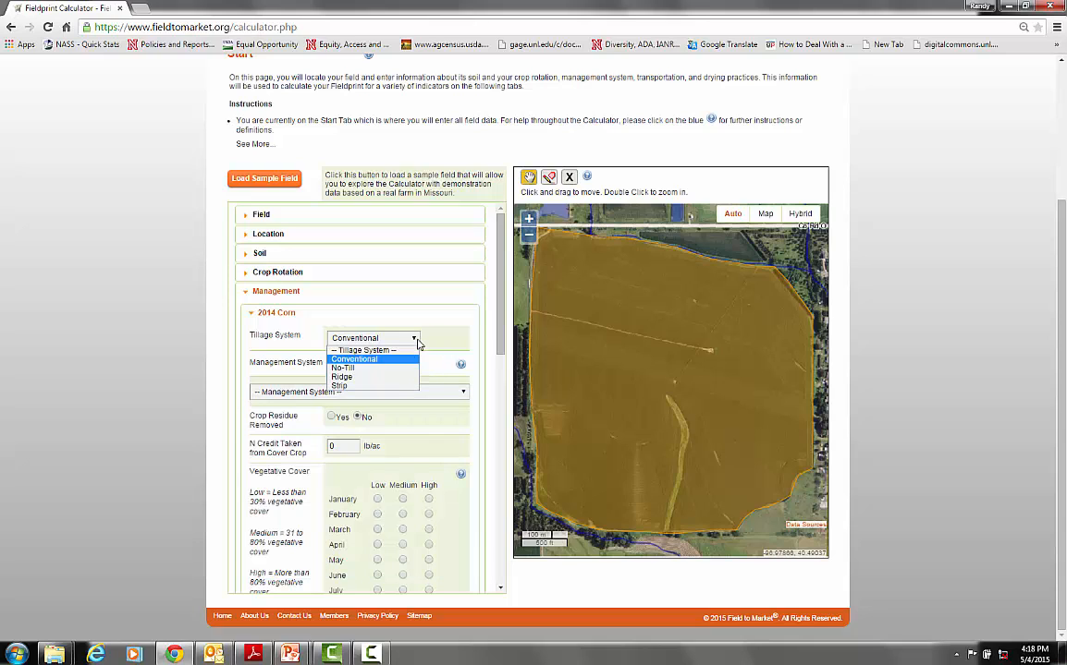
{"action": "left_click", "coordinate": [391, 359]}
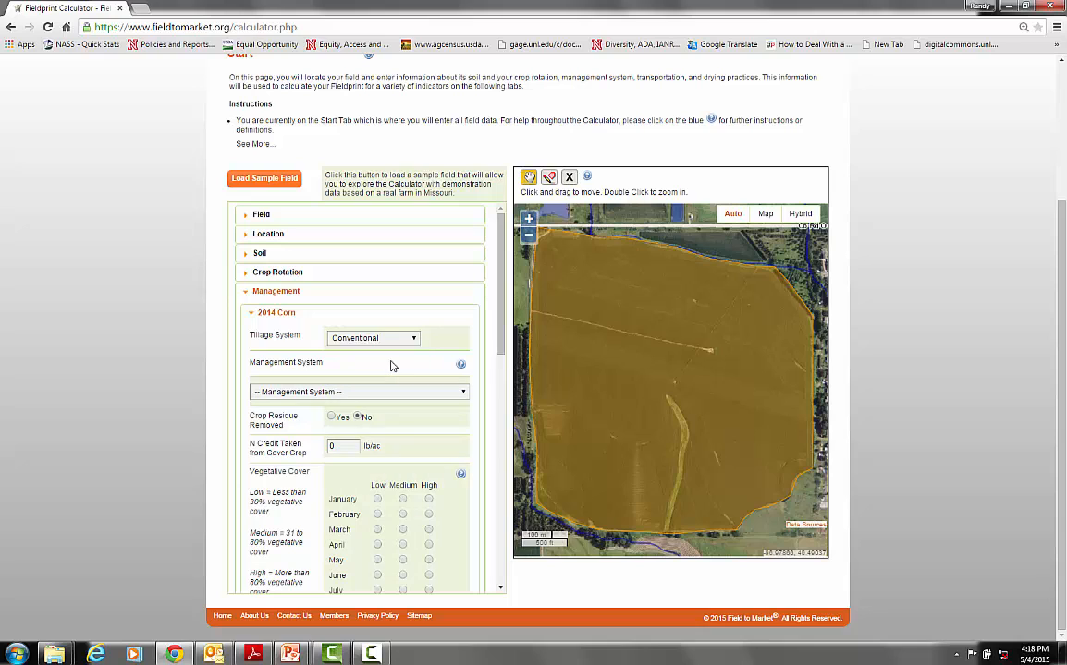
{"action": "left_click", "coordinate": [462, 393]}
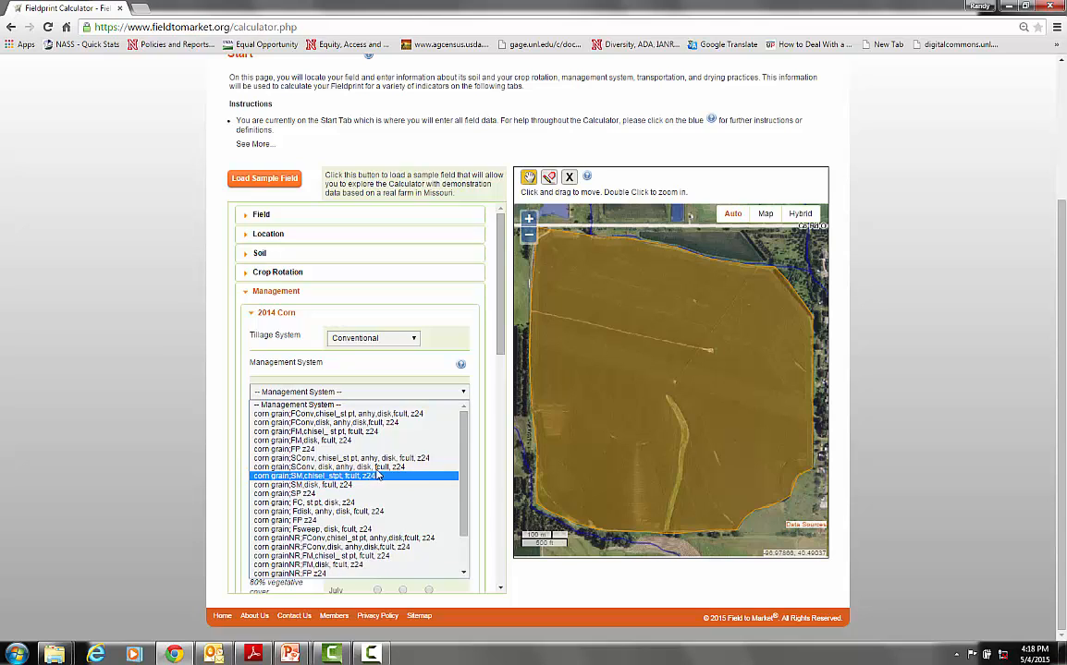
Set the 2014 Corn tillage system to No-Till and its management system to corn grain;NT,anhyd, z24.
{"action": "left_click", "coordinate": [414, 340]}
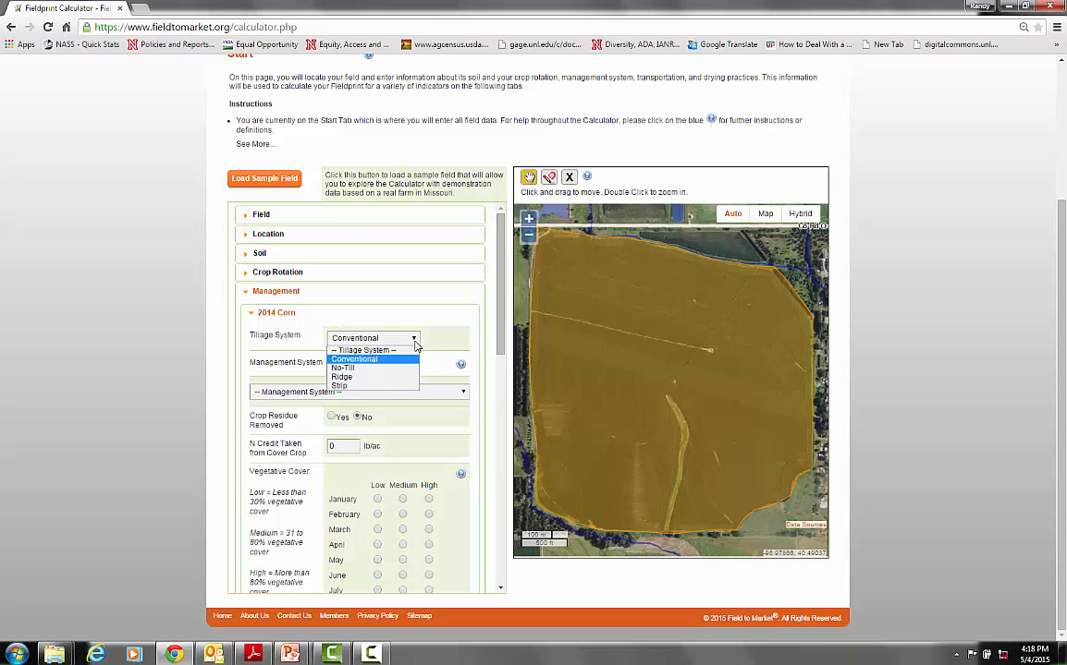
{"action": "left_click", "coordinate": [371, 368]}
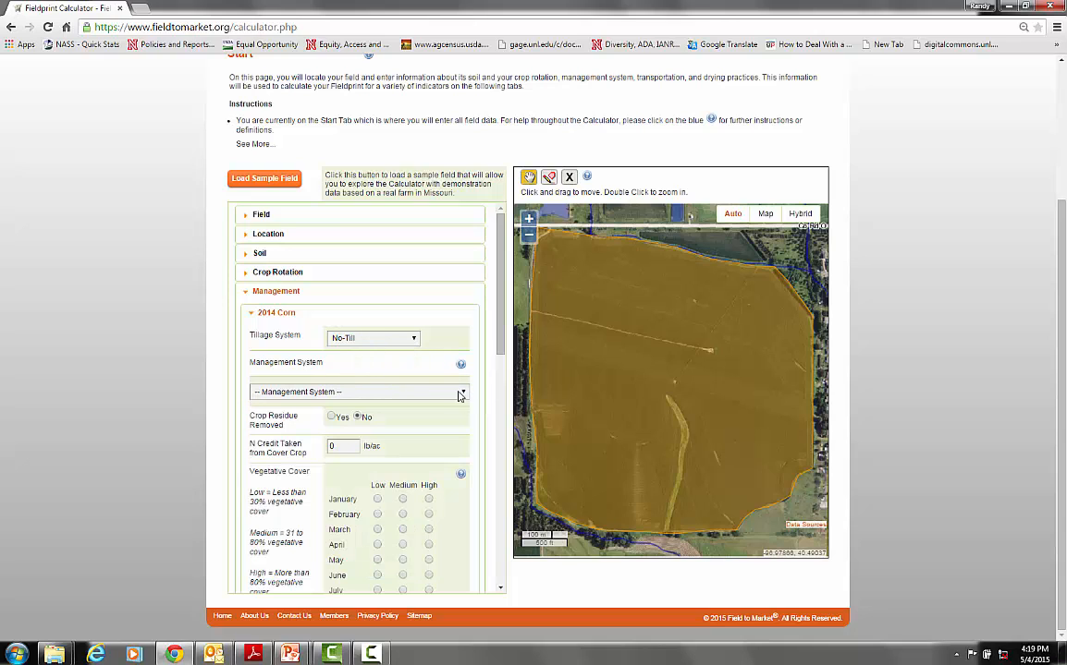
{"action": "left_click", "coordinate": [411, 392]}
{"action": "left_click", "coordinate": [372, 415]}
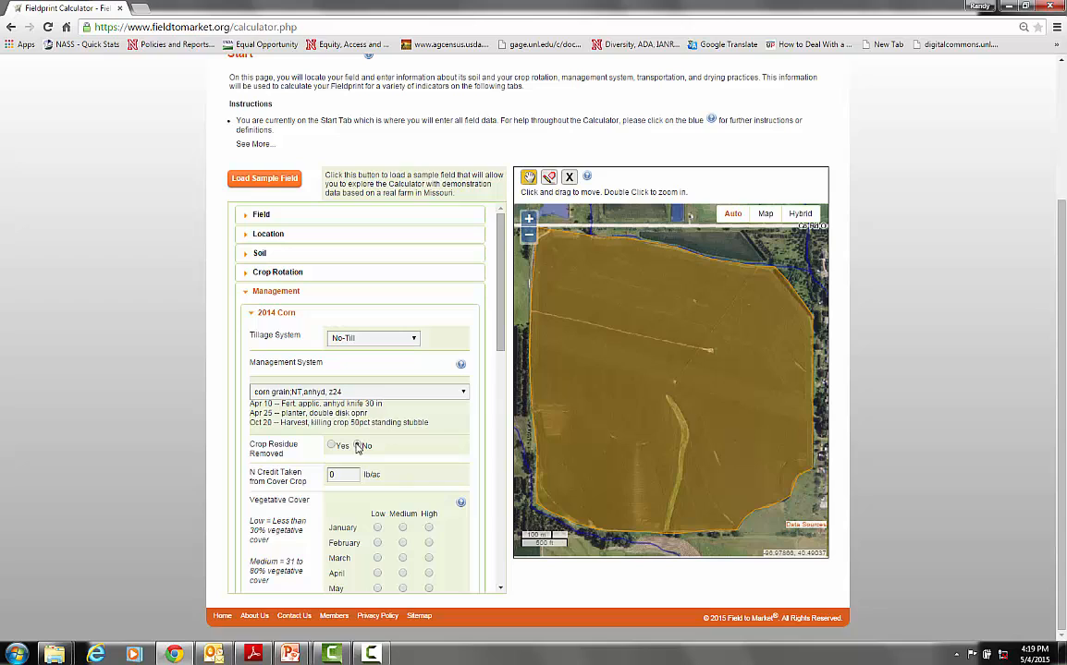
Set crop residue removed to No and leave the N credit taken from cover crop at 0 lb/ac.
{"action": "left_click", "coordinate": [357, 446]}
{"action": "left_click", "coordinate": [359, 447]}
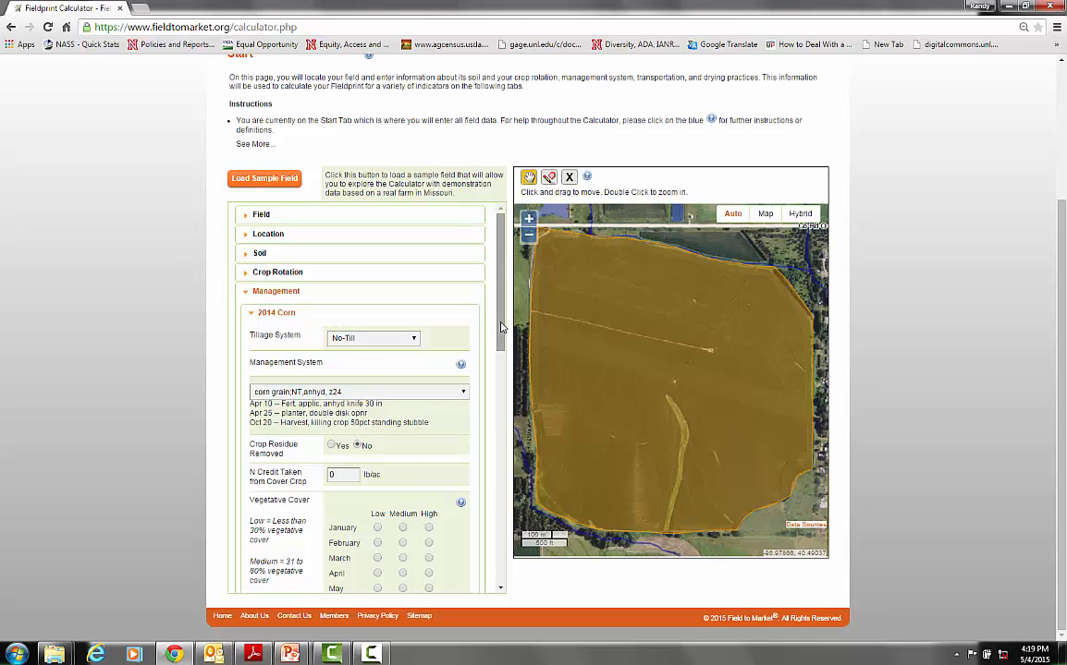
{"action": "left_click_drag", "start_coordinate": [498, 323], "coordinate": [499, 362]}
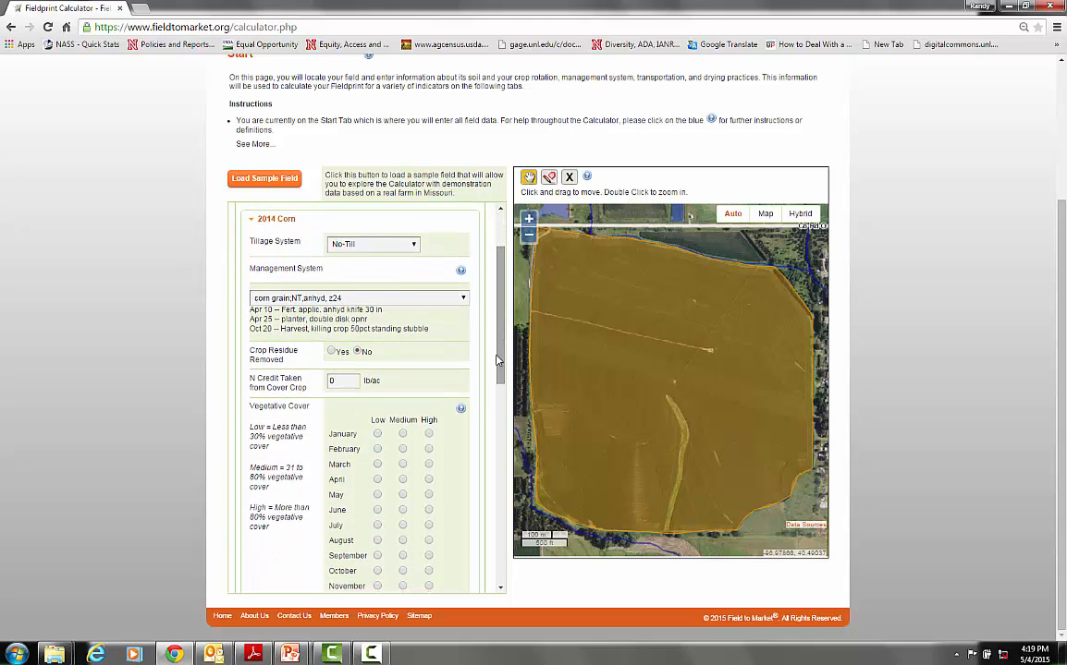
{"action": "left_click", "coordinate": [341, 384]}
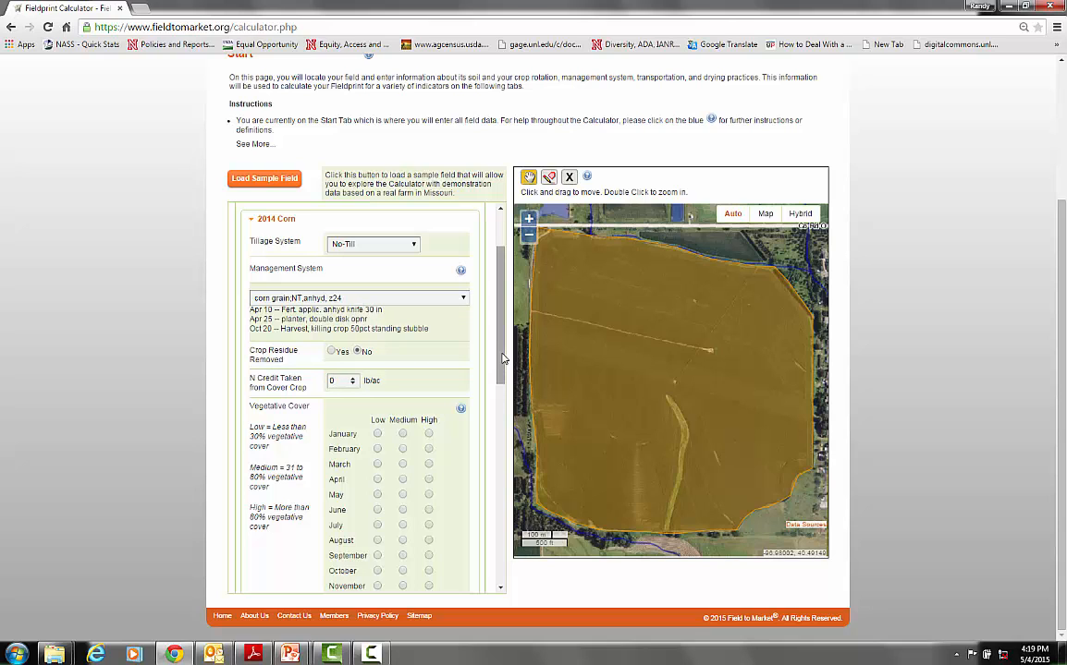
Set monthly vegetative cover to Medium for January through March and June, Low for April and May, and High for July through December.
{"action": "left_click_drag", "start_coordinate": [503, 358], "coordinate": [504, 388]}
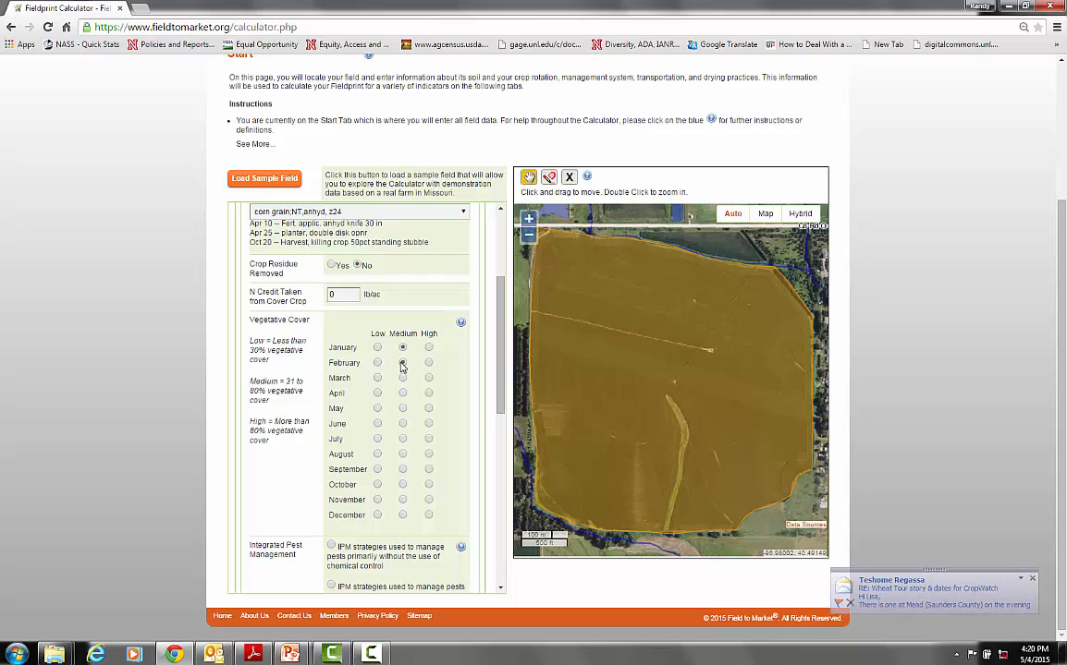
{"action": "left_click", "coordinate": [402, 364]}
{"action": "left_click", "coordinate": [402, 379]}
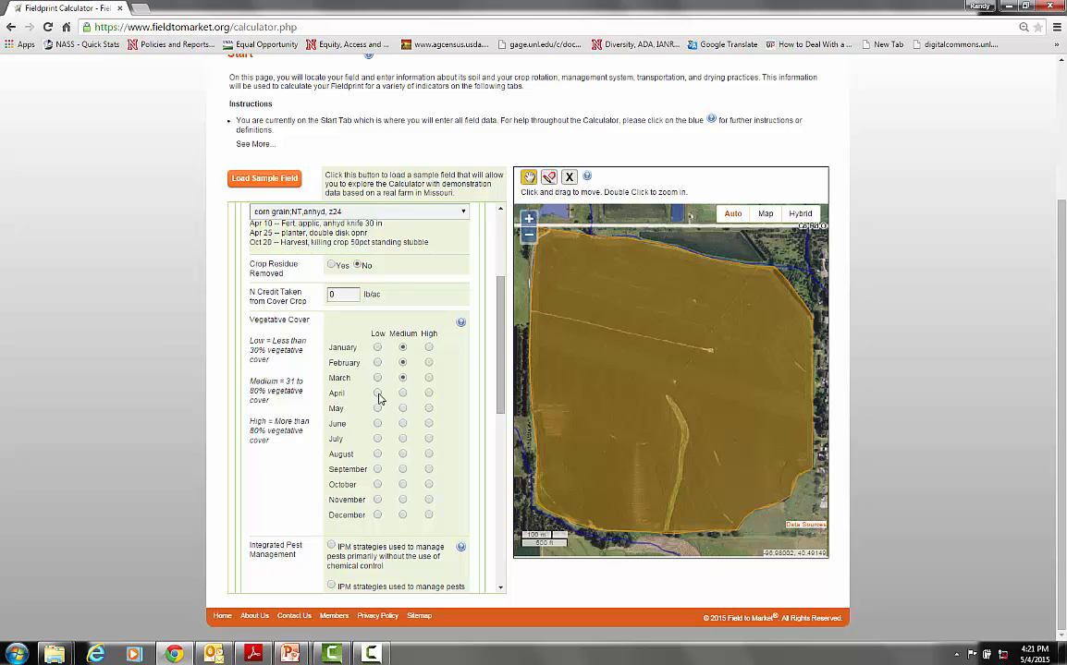
{"action": "left_click", "coordinate": [377, 393]}
{"action": "left_click", "coordinate": [377, 408]}
{"action": "left_click", "coordinate": [403, 424]}
{"action": "left_click", "coordinate": [429, 439]}
{"action": "left_click", "coordinate": [428, 455]}
{"action": "left_click", "coordinate": [429, 469]}
{"action": "left_click", "coordinate": [429, 484]}
{"action": "left_click", "coordinate": [429, 500]}
{"action": "left_click", "coordinate": [429, 516]}
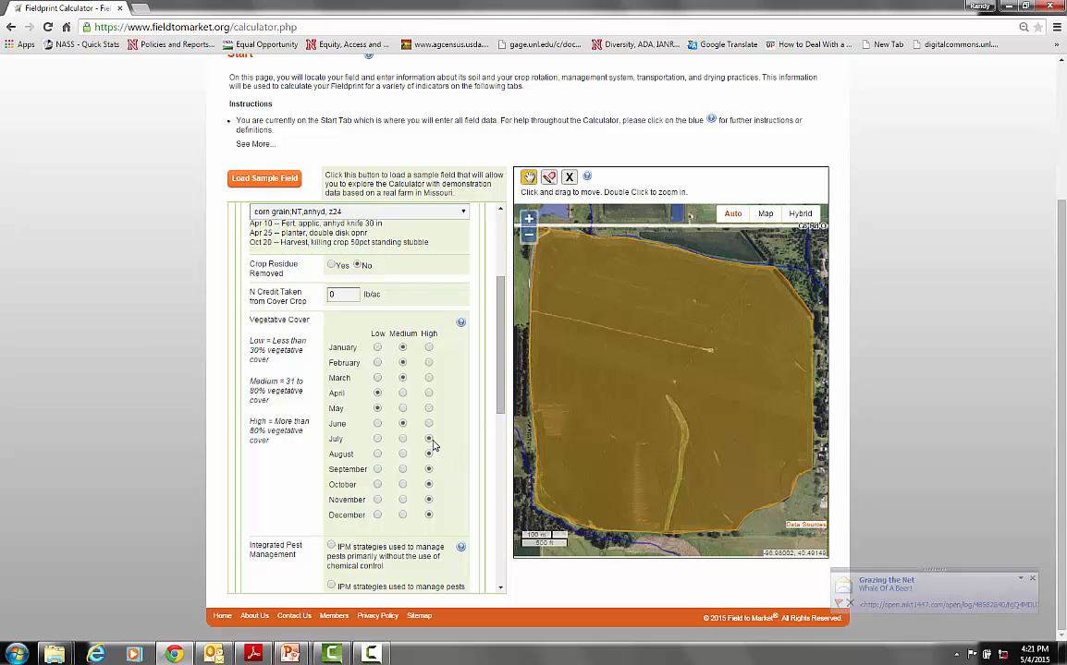
{"action": "left_click", "coordinate": [429, 440]}
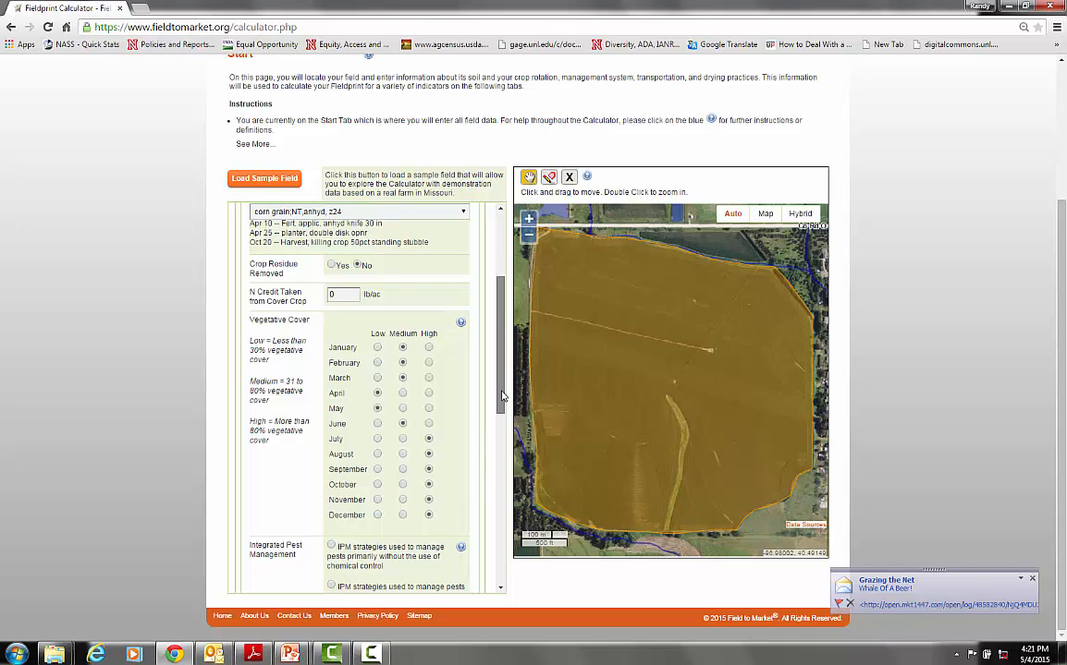
Read the help explanation for Integrated Pest Management through to its end and close it.
{"action": "left_click_drag", "start_coordinate": [502, 402], "coordinate": [496, 488]}
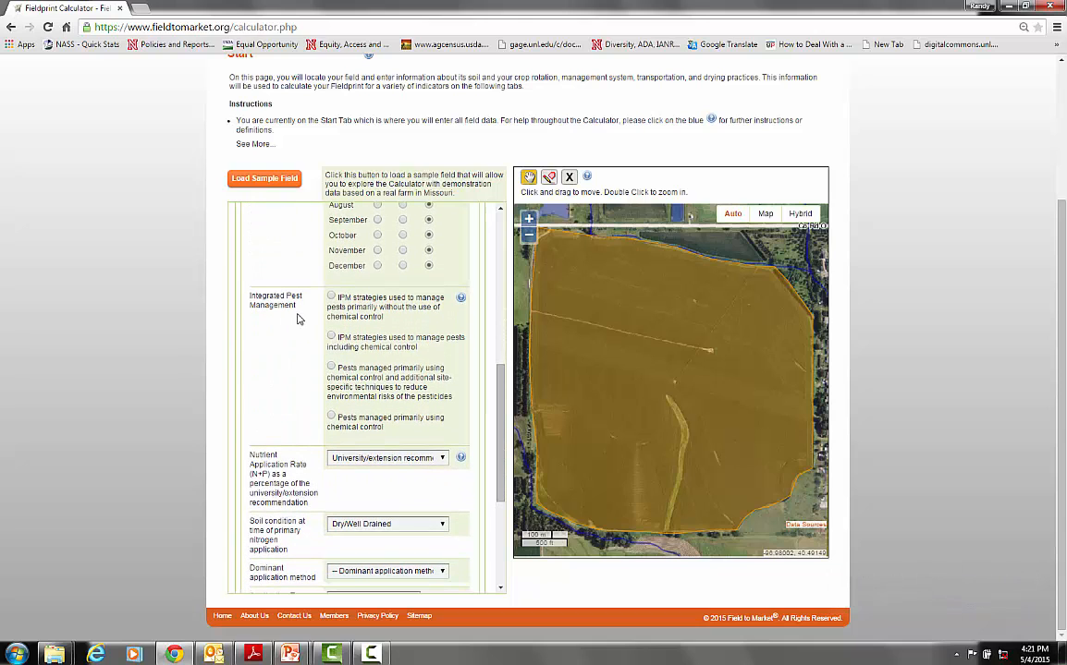
{"action": "left_click", "coordinate": [461, 301]}
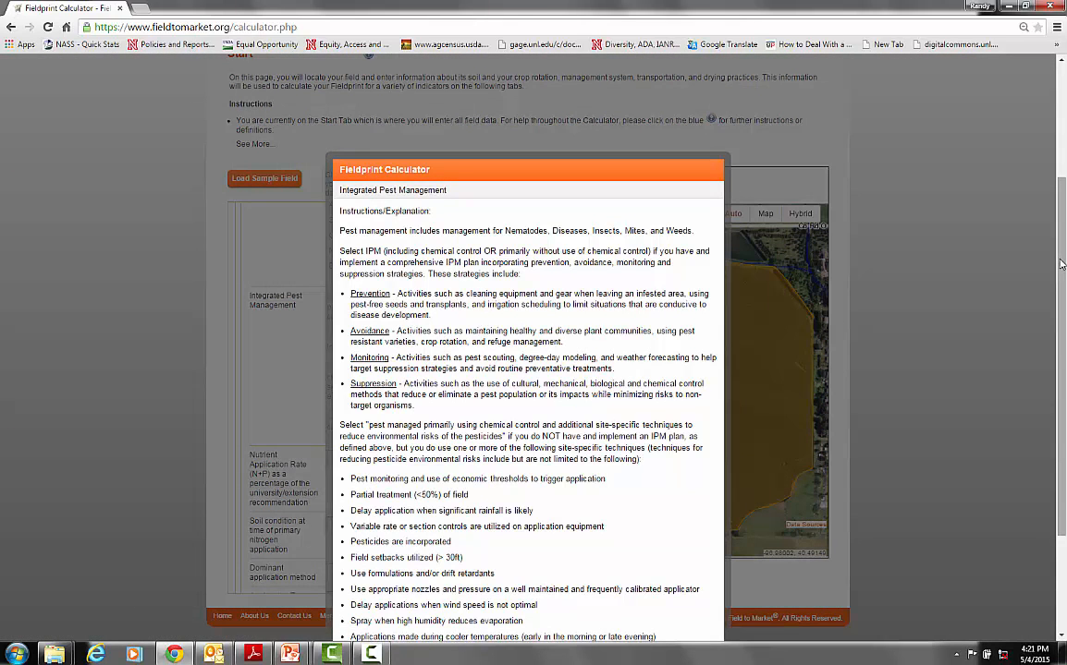
{"action": "scroll", "coordinate": [878, 416], "scroll_direction": "down", "scroll_amount": 3}
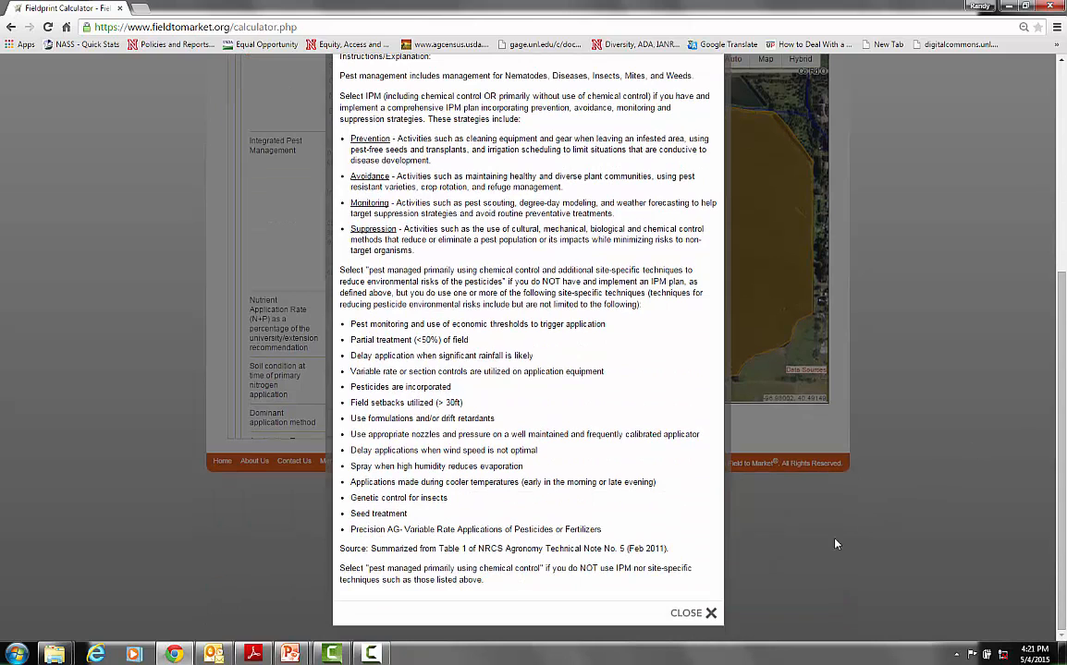
{"action": "left_click", "coordinate": [695, 614]}
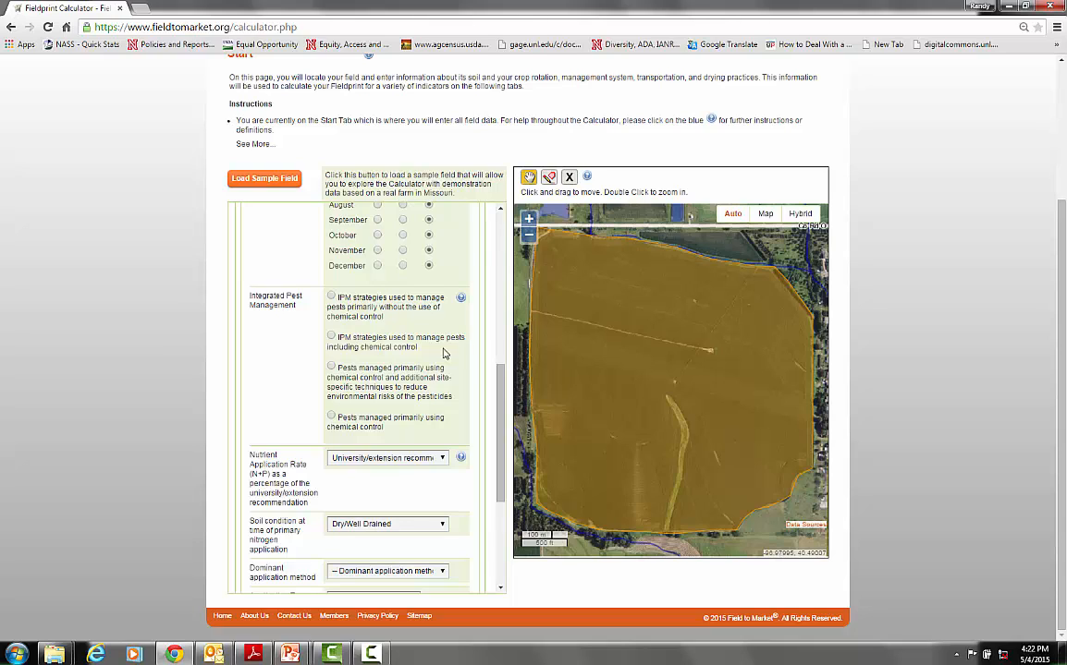
Set Integrated Pest Management to IPM strategies used to manage pests including chemical control.
{"action": "left_click", "coordinate": [331, 337]}
{"action": "left_click", "coordinate": [332, 418]}
{"action": "left_click", "coordinate": [332, 298]}
{"action": "left_click", "coordinate": [331, 338]}
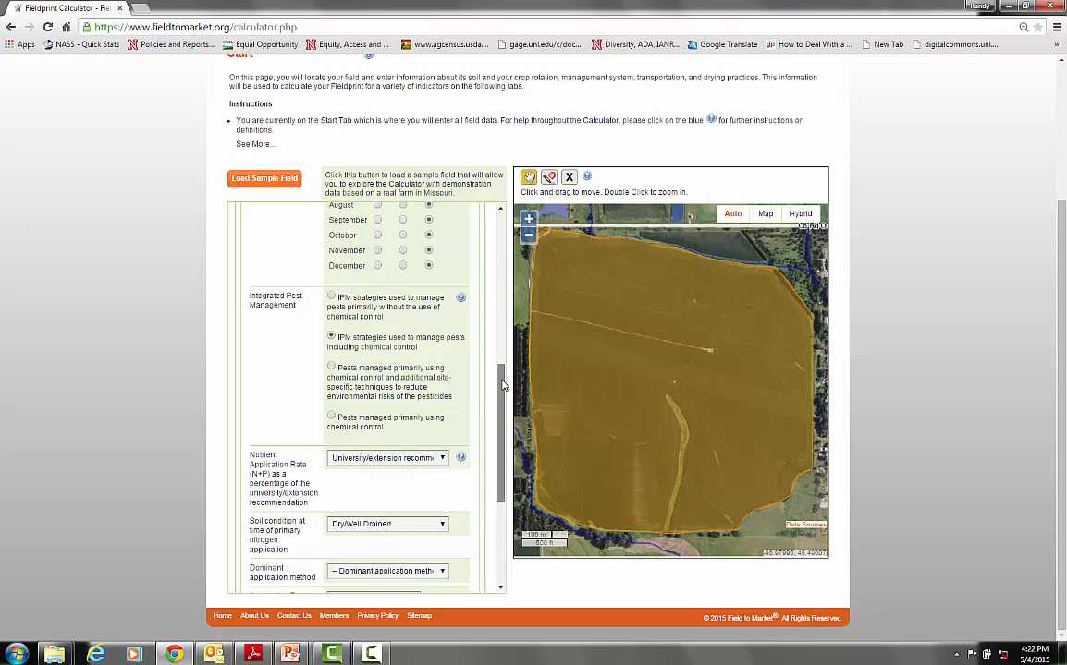
Set the nutrient application rate (N+P) to University/extension recommendation.
{"action": "left_click_drag", "start_coordinate": [503, 378], "coordinate": [503, 425]}
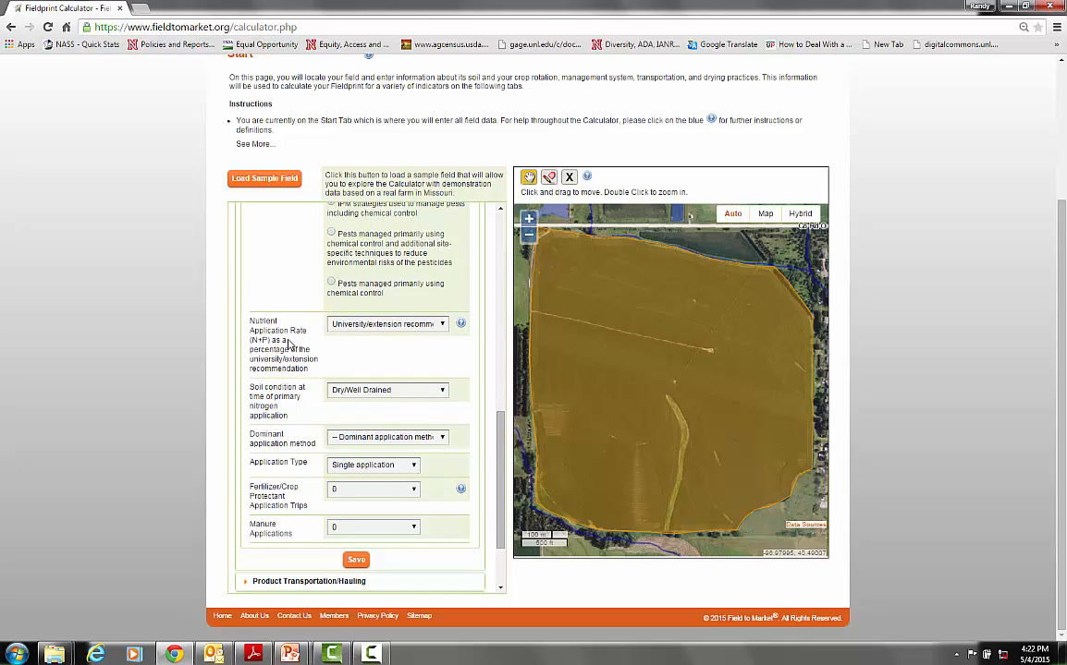
{"action": "left_click", "coordinate": [443, 325]}
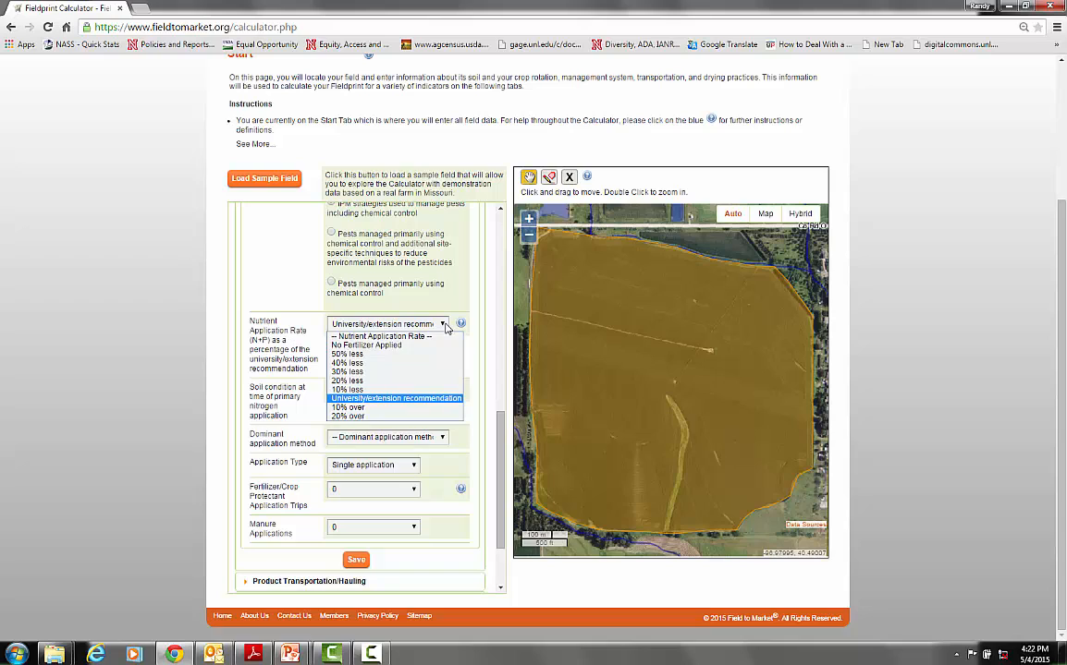
{"action": "left_click", "coordinate": [393, 401]}
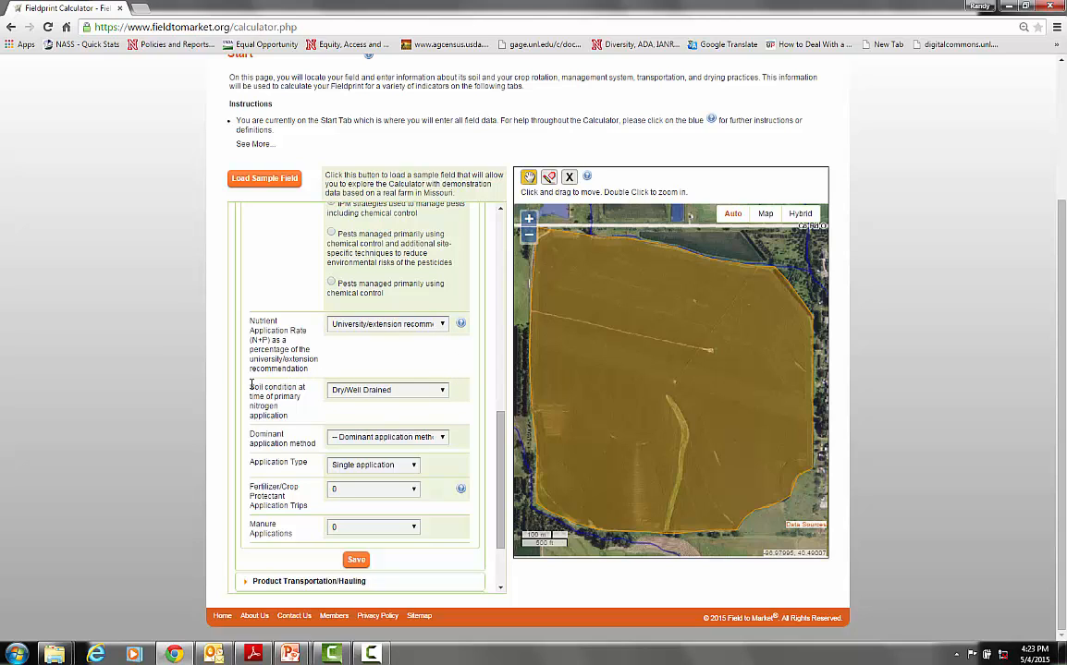
Set the soil condition at time of primary nitrogen application to Moist.
{"action": "left_click_drag", "start_coordinate": [249, 387], "coordinate": [301, 394]}
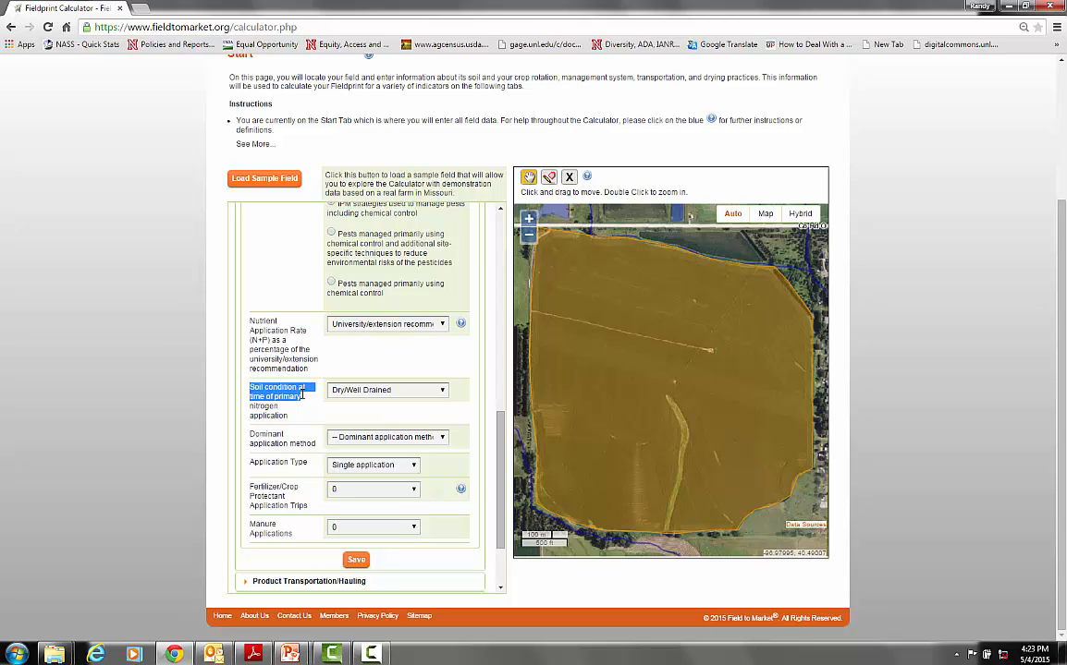
{"action": "left_click", "coordinate": [297, 415]}
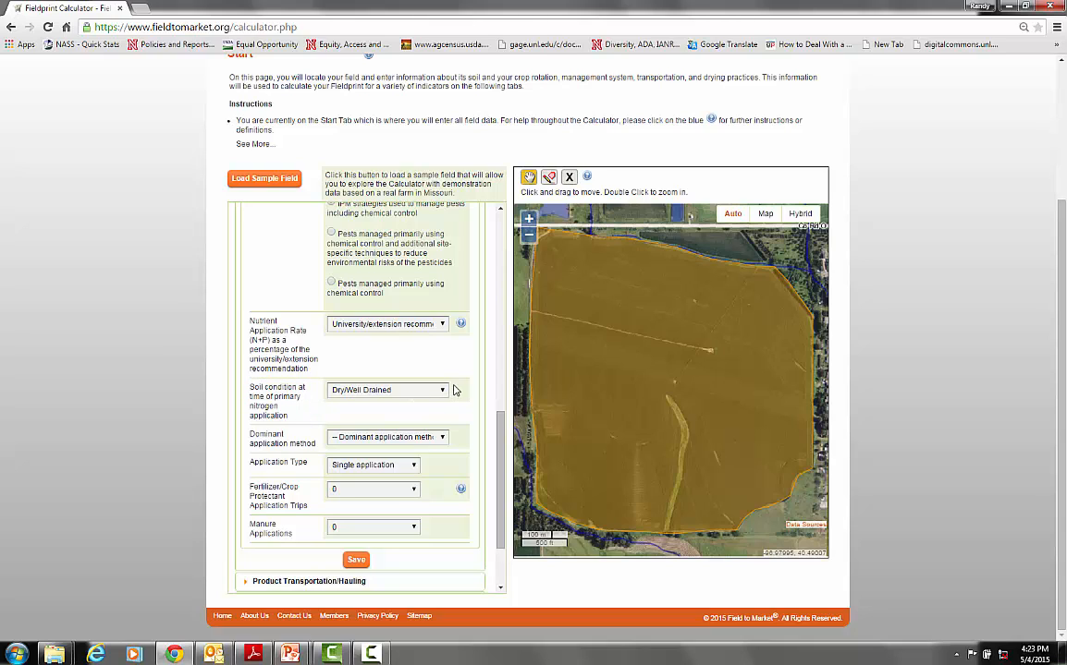
{"action": "left_click", "coordinate": [399, 390]}
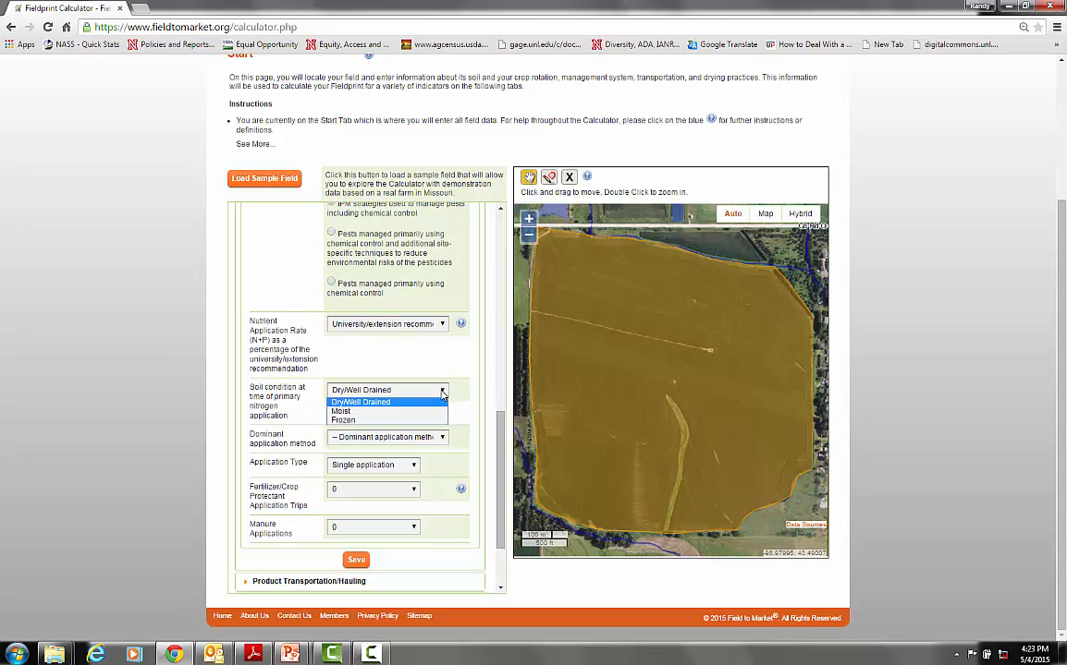
{"action": "left_click", "coordinate": [388, 414]}
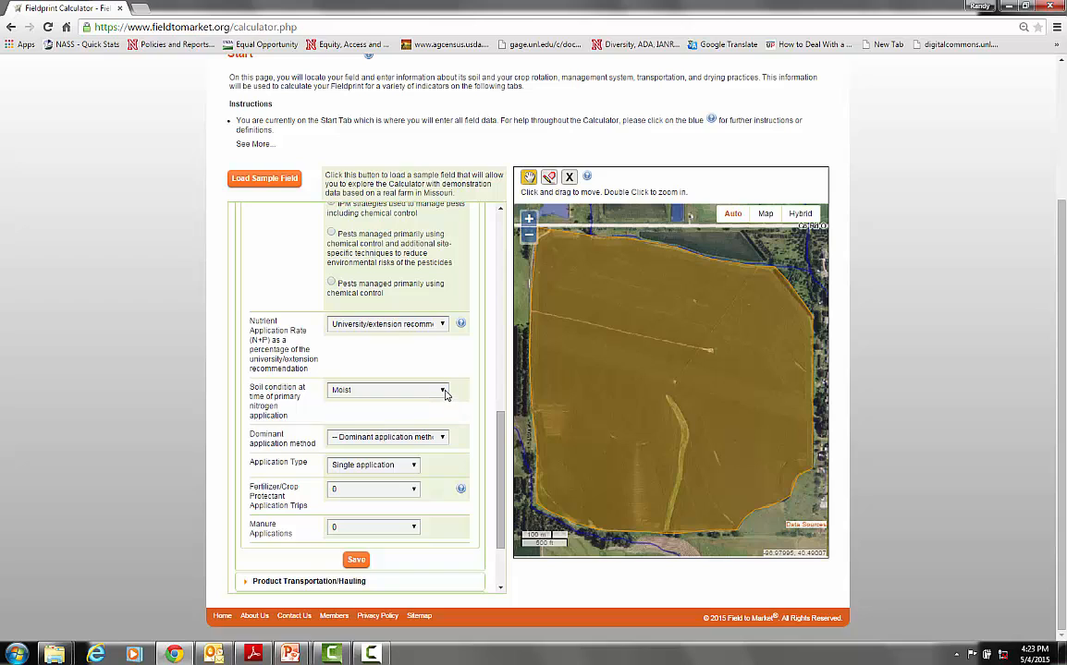
{"action": "left_click", "coordinate": [445, 392]}
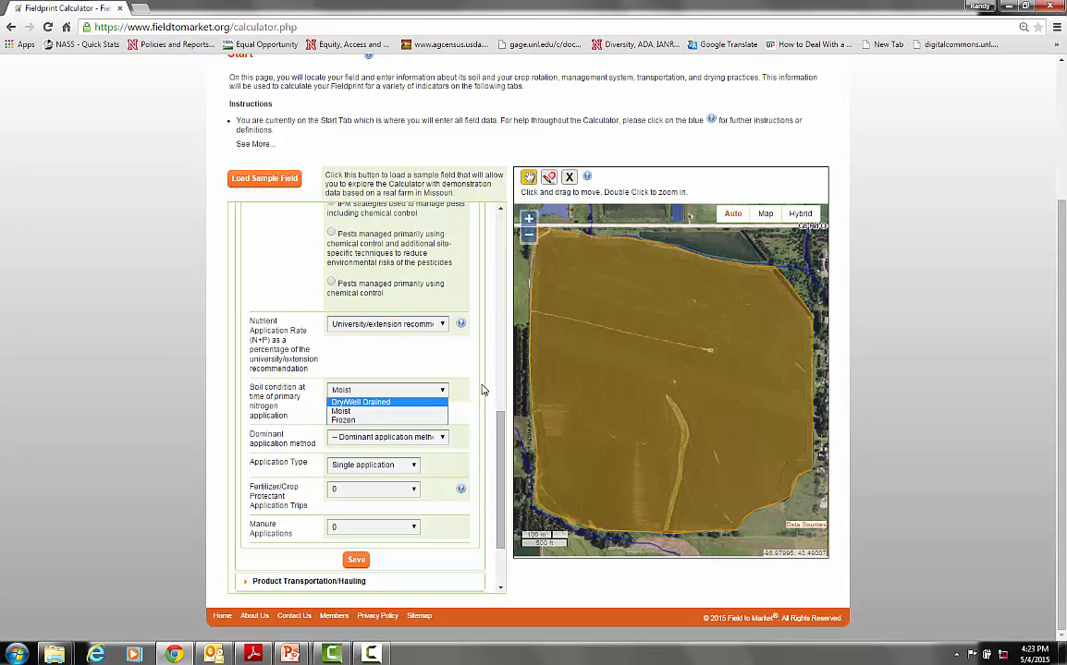
{"action": "left_click", "coordinate": [356, 411]}
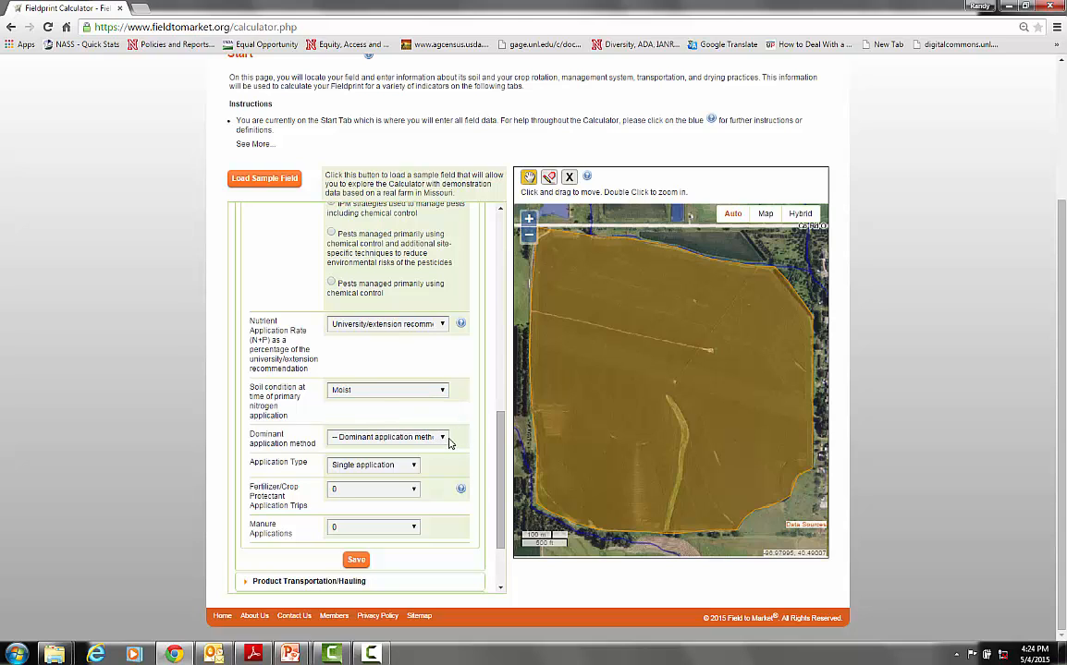
Set the dominant application method to Anhydrous Ammonia.
{"action": "left_click", "coordinate": [433, 438]}
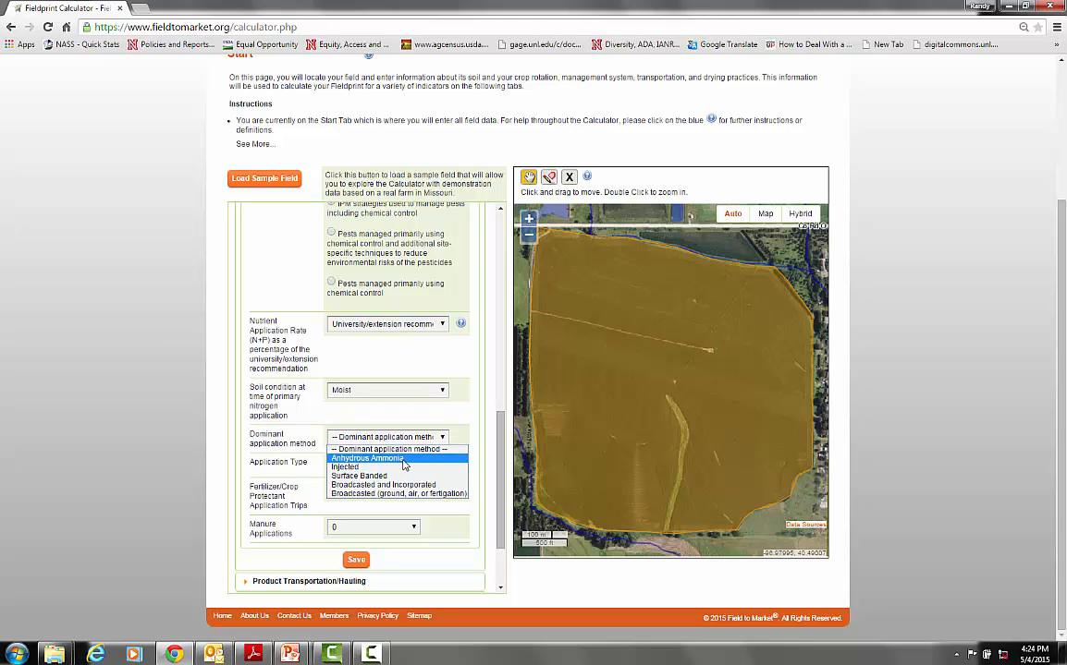
{"action": "left_click", "coordinate": [403, 459]}
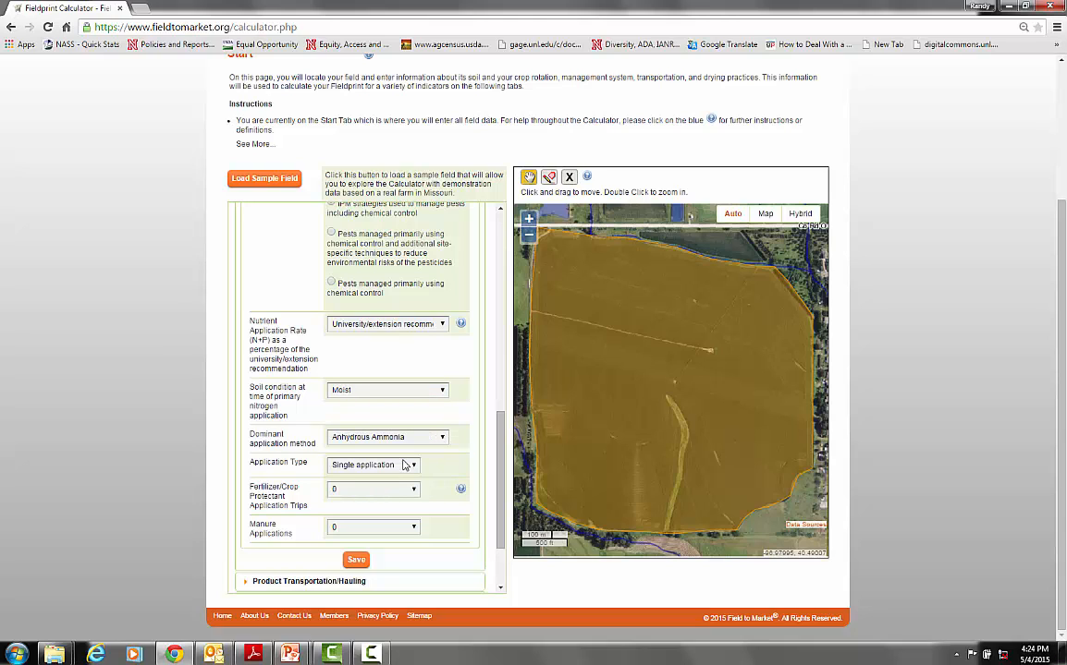
{"action": "left_click", "coordinate": [443, 440]}
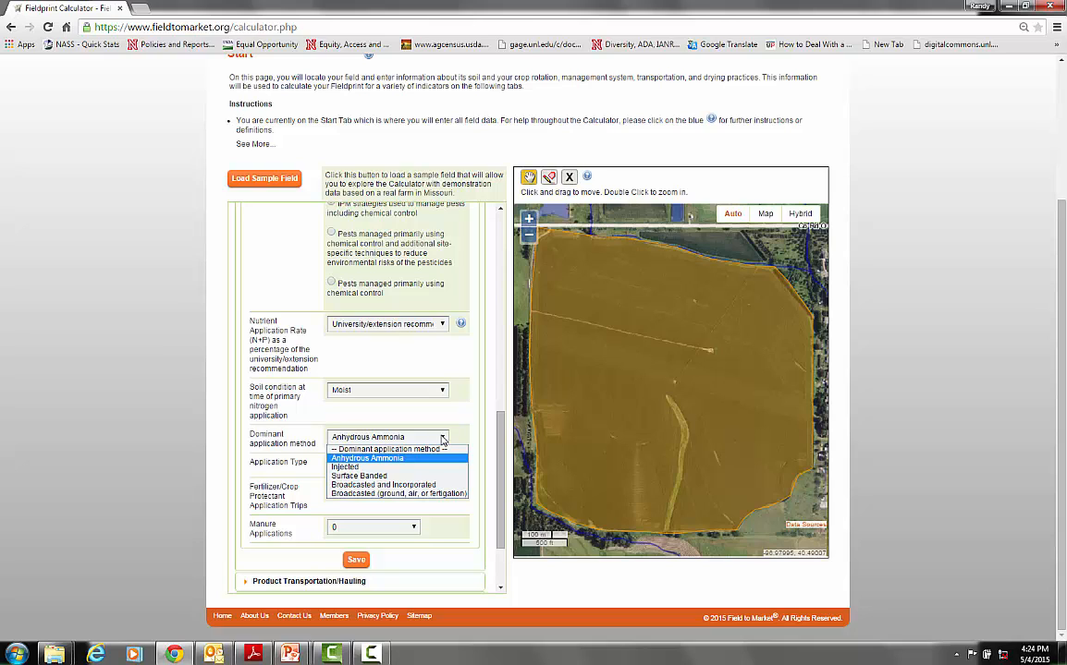
{"action": "left_click", "coordinate": [465, 436]}
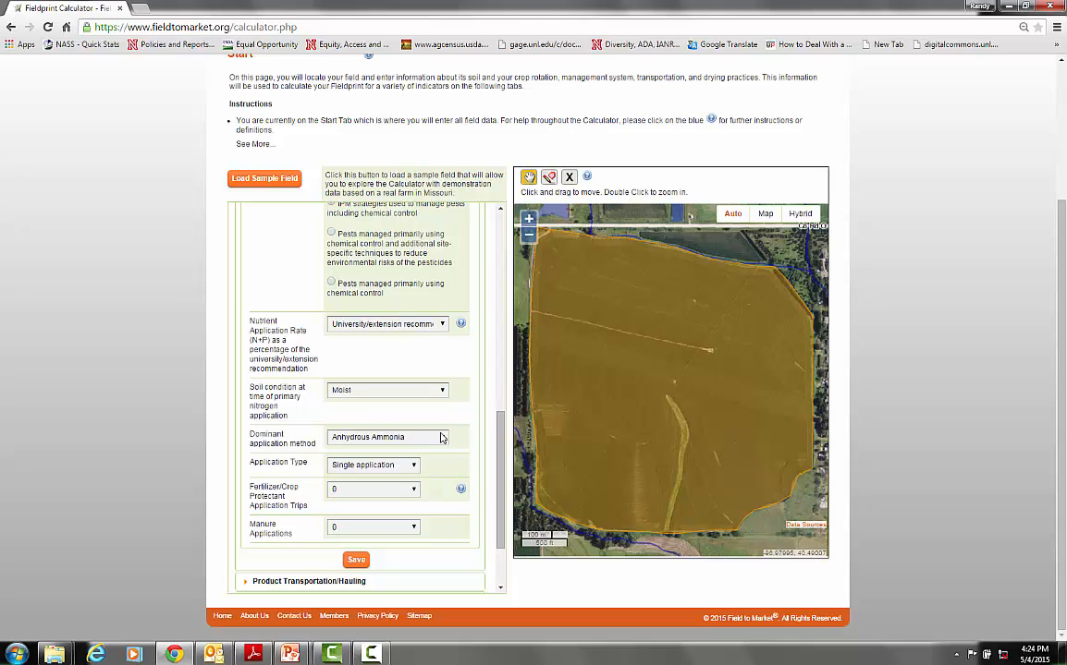
{"action": "left_click_drag", "start_coordinate": [248, 435], "coordinate": [300, 440]}
{"action": "left_click", "coordinate": [321, 443]}
{"action": "triple_click", "coordinate": [318, 444]}
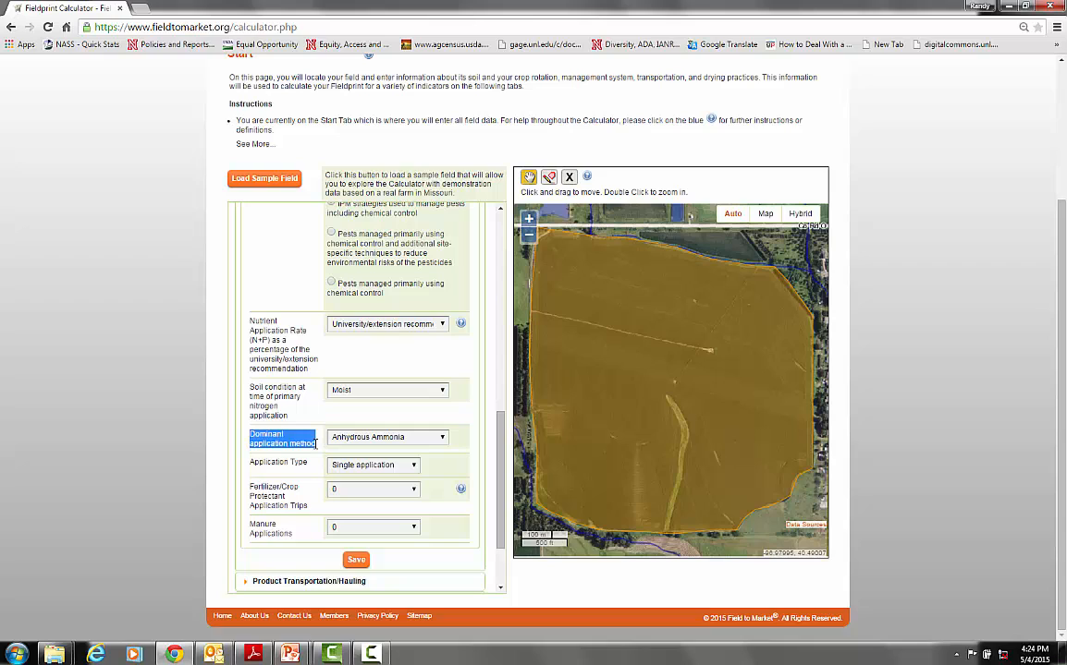
Switch the application type to Split/multiple applications and back to Single application.
{"action": "left_click", "coordinate": [415, 466]}
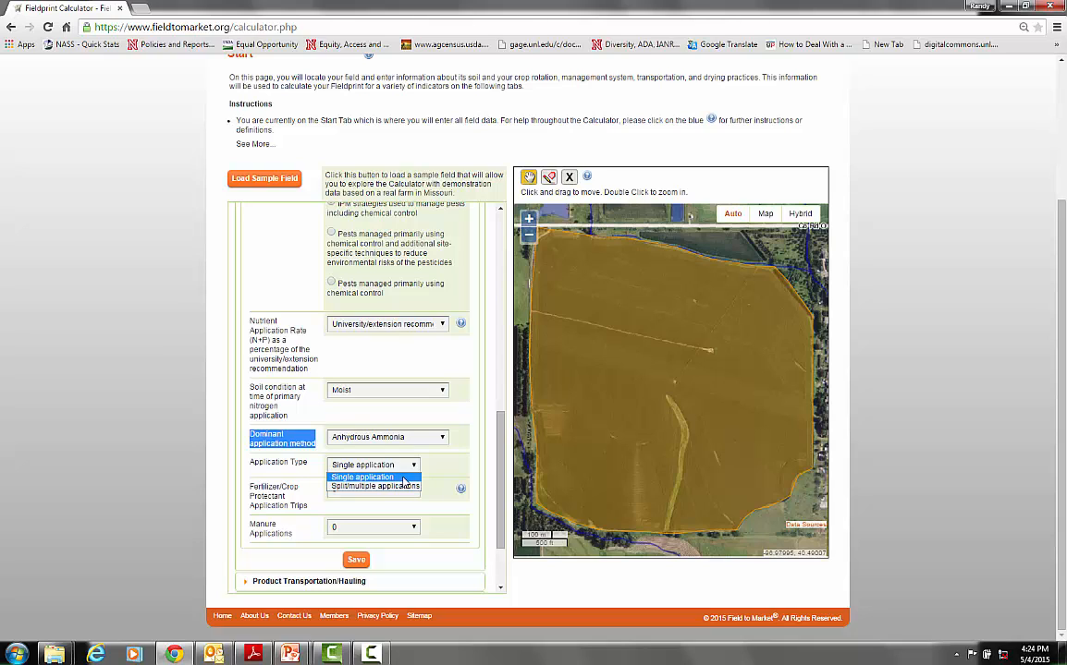
{"action": "left_click", "coordinate": [393, 486]}
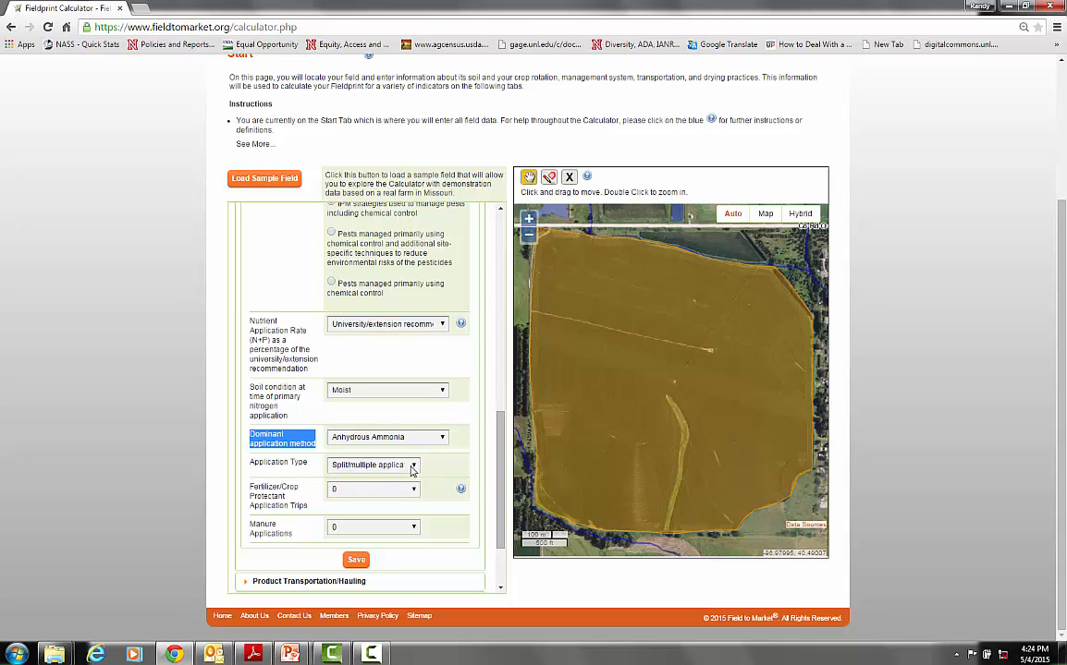
{"action": "left_click", "coordinate": [410, 467]}
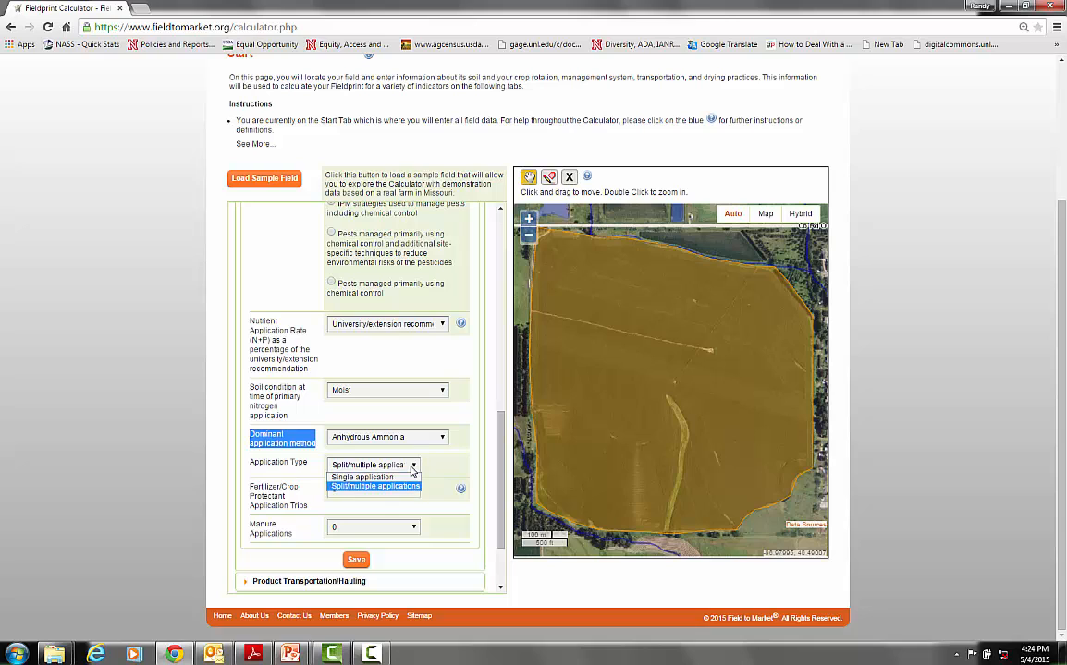
{"action": "left_click", "coordinate": [398, 478]}
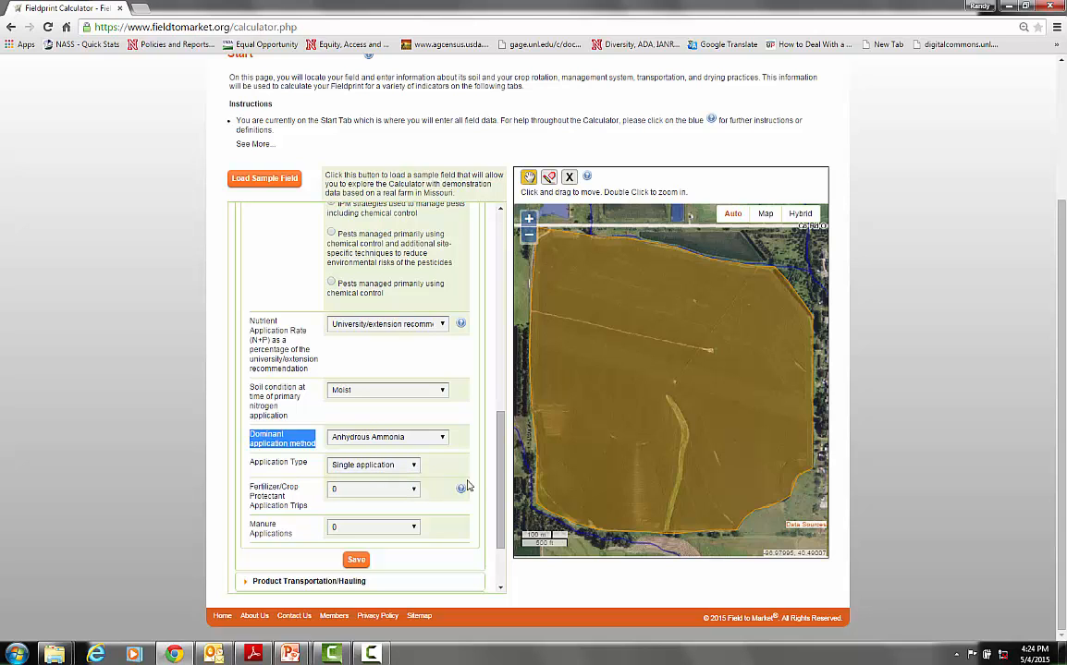
Try 10 fertilizer/crop protectant application trips and look through the fields offered for each trip.
{"action": "left_click_drag", "start_coordinate": [499, 450], "coordinate": [500, 476]}
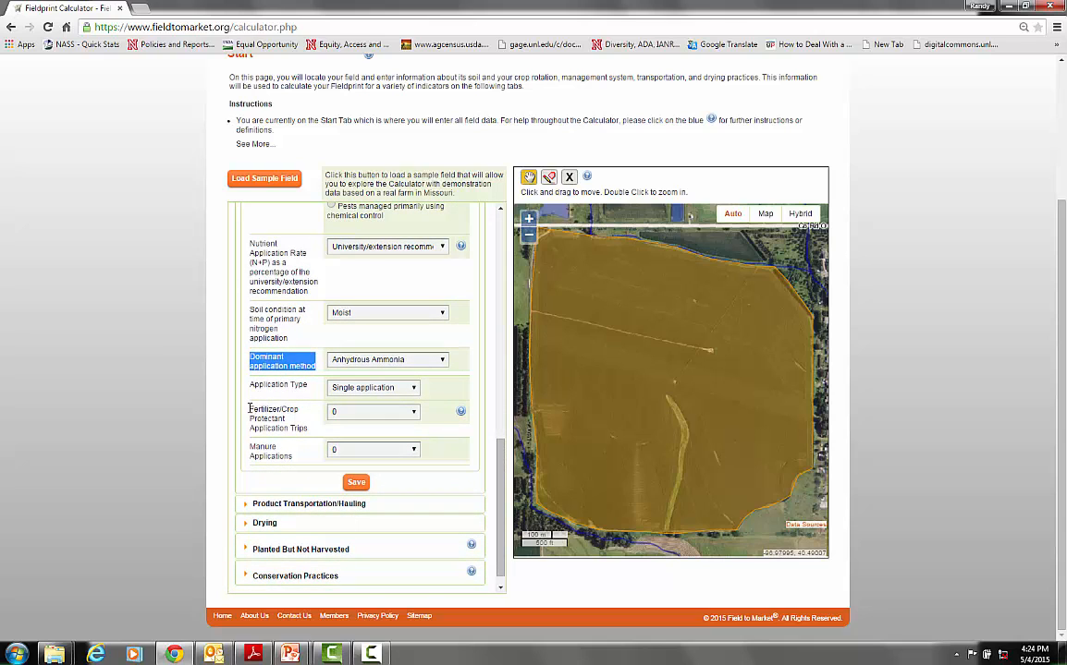
{"action": "left_click_drag", "start_coordinate": [250, 409], "coordinate": [309, 435]}
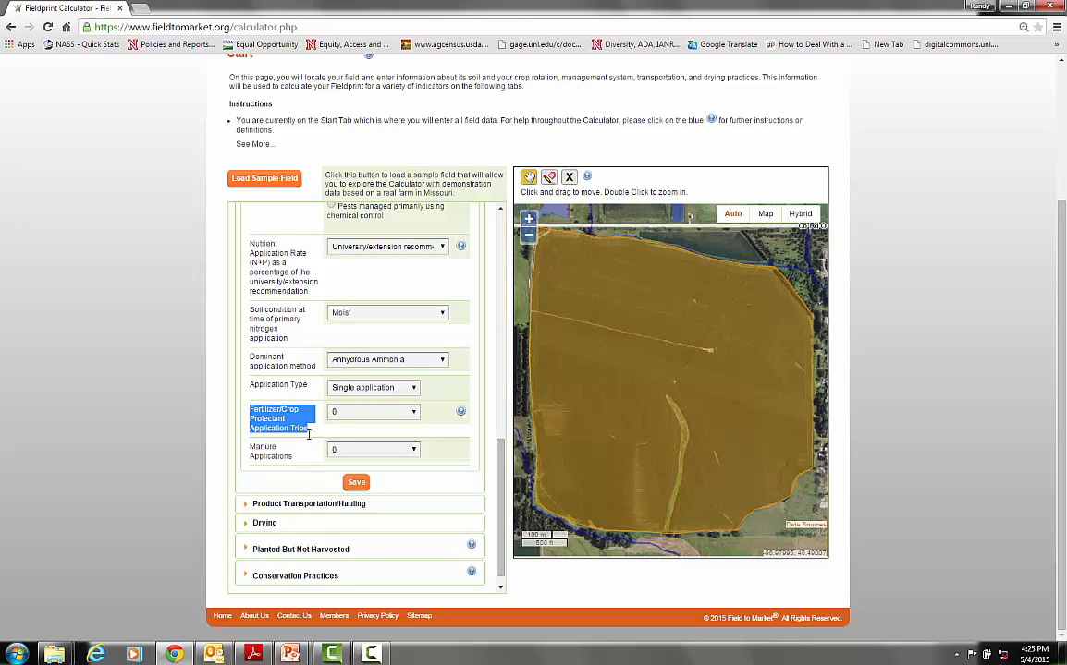
{"action": "left_click", "coordinate": [415, 413]}
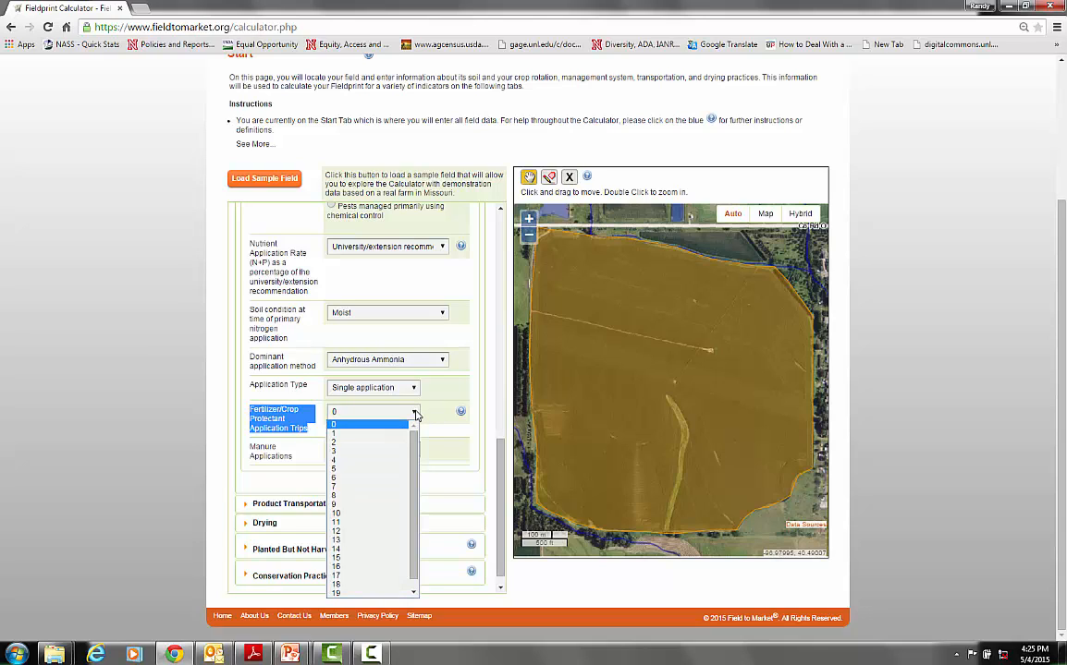
{"action": "left_click", "coordinate": [341, 515]}
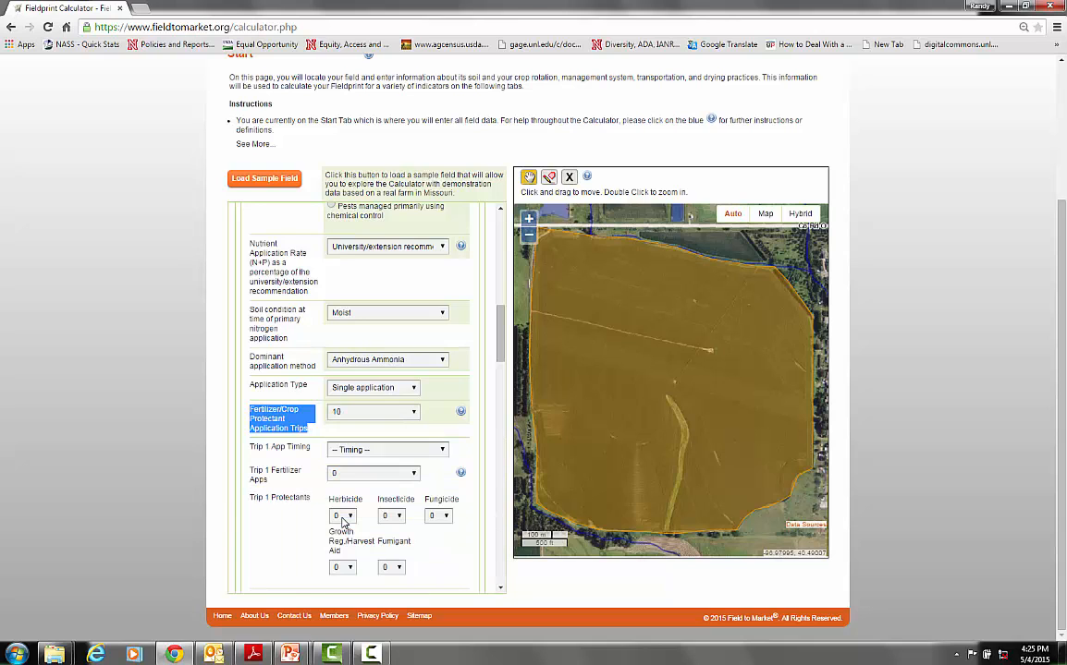
{"action": "left_click_drag", "start_coordinate": [499, 334], "coordinate": [499, 358]}
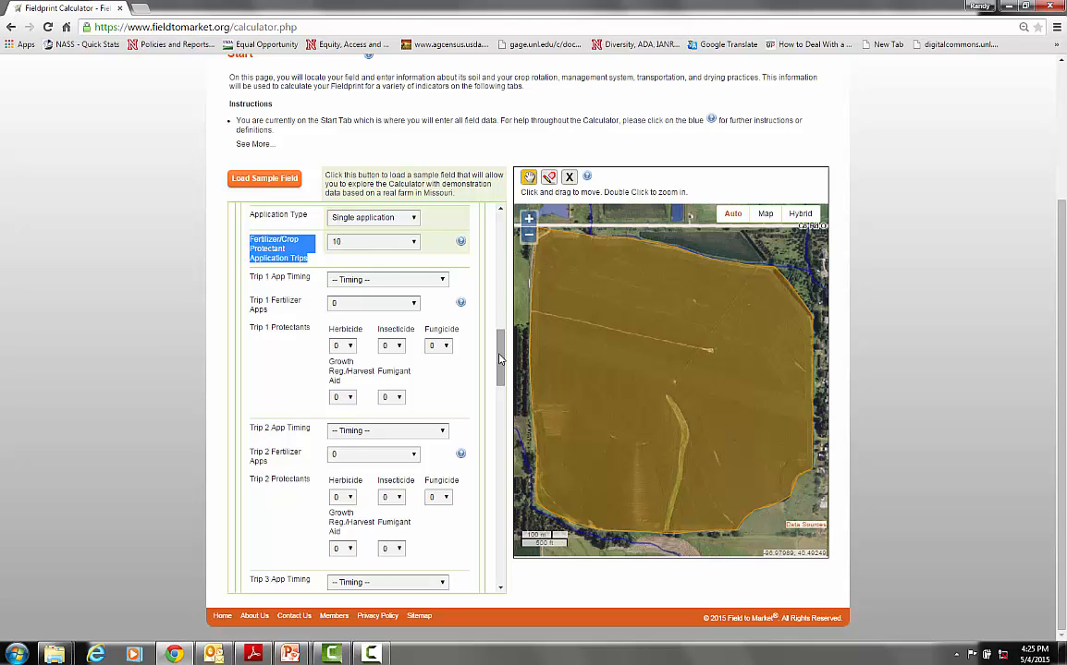
{"action": "mouse_move", "coordinate": [499, 359]}
{"action": "left_mouse_down"}
{"action": "mouse_move", "coordinate": [468, 526]}
{"action": "mouse_move", "coordinate": [496, 388]}
{"action": "mouse_move", "coordinate": [497, 311]}
{"action": "mouse_move", "coordinate": [498, 335]}
{"action": "left_mouse_up"}
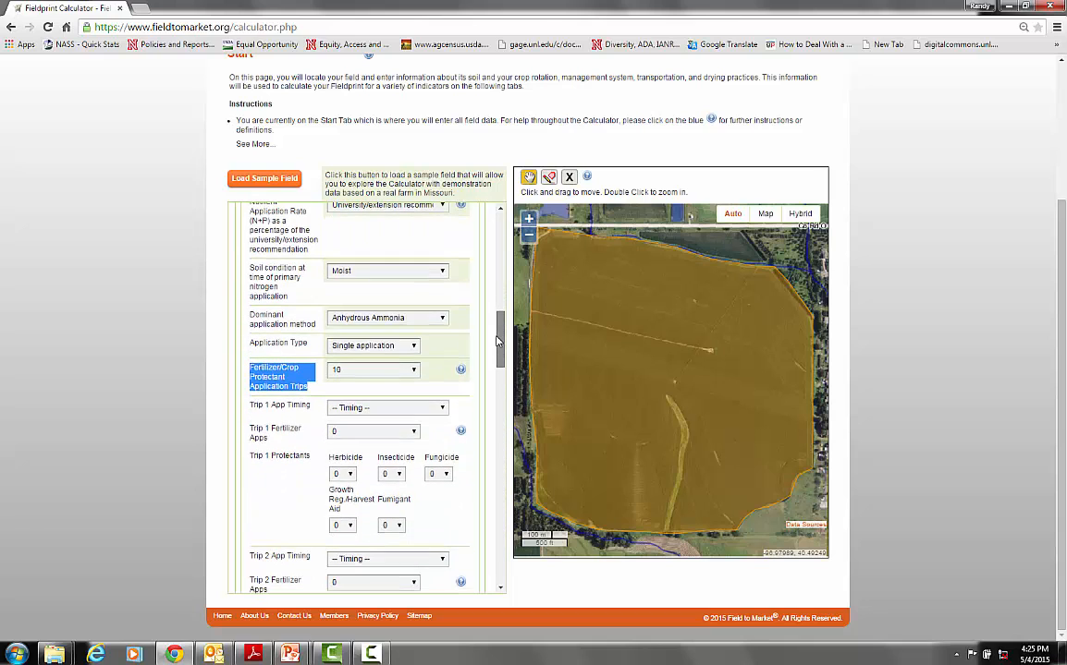
Set the fertilizer/crop protectant application trips to 4 and the trip 1 timing to At Anhydrous Application.
{"action": "left_click", "coordinate": [410, 371]}
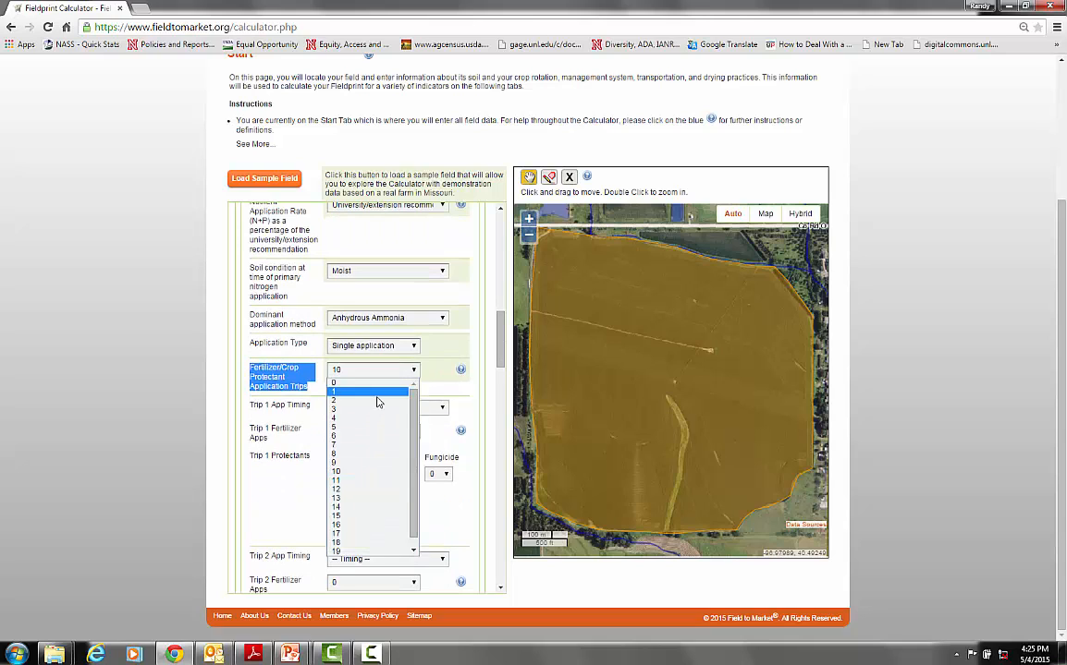
{"action": "left_click", "coordinate": [366, 424]}
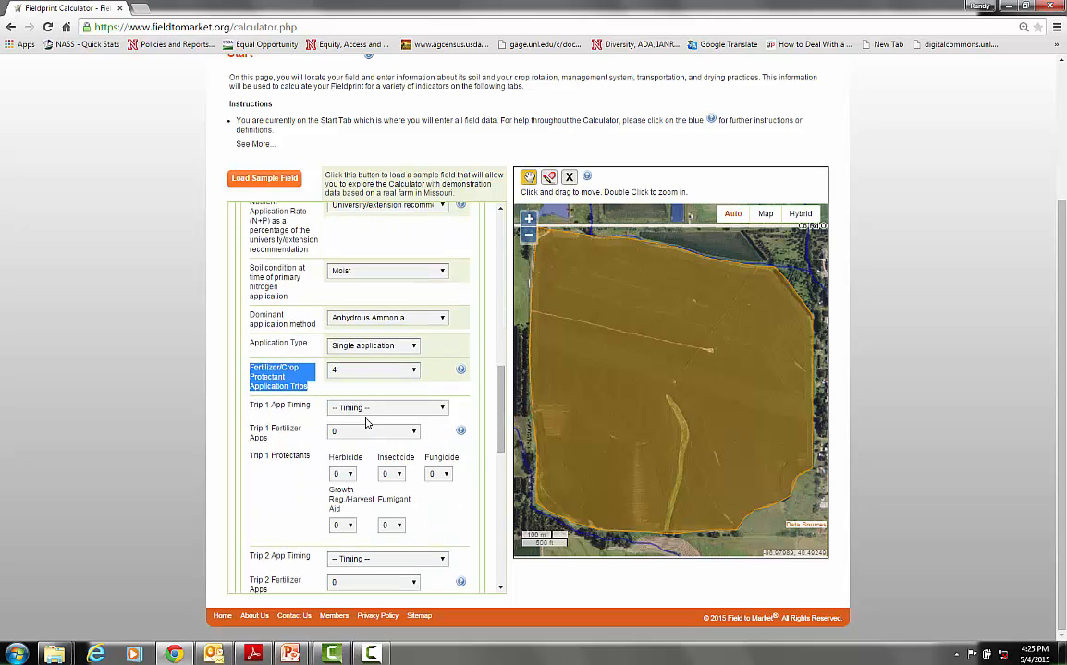
{"action": "left_click", "coordinate": [444, 409]}
{"action": "left_click", "coordinate": [423, 433]}
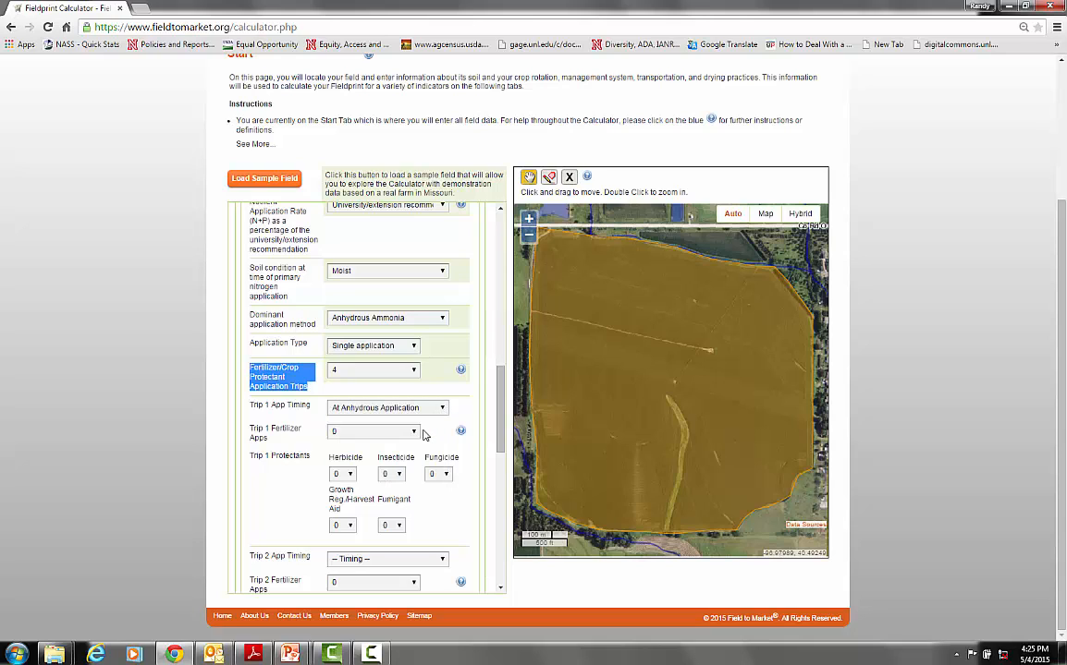
Set the number of fertilizer applications for trip 1 to 1.
{"action": "left_click", "coordinate": [413, 432]}
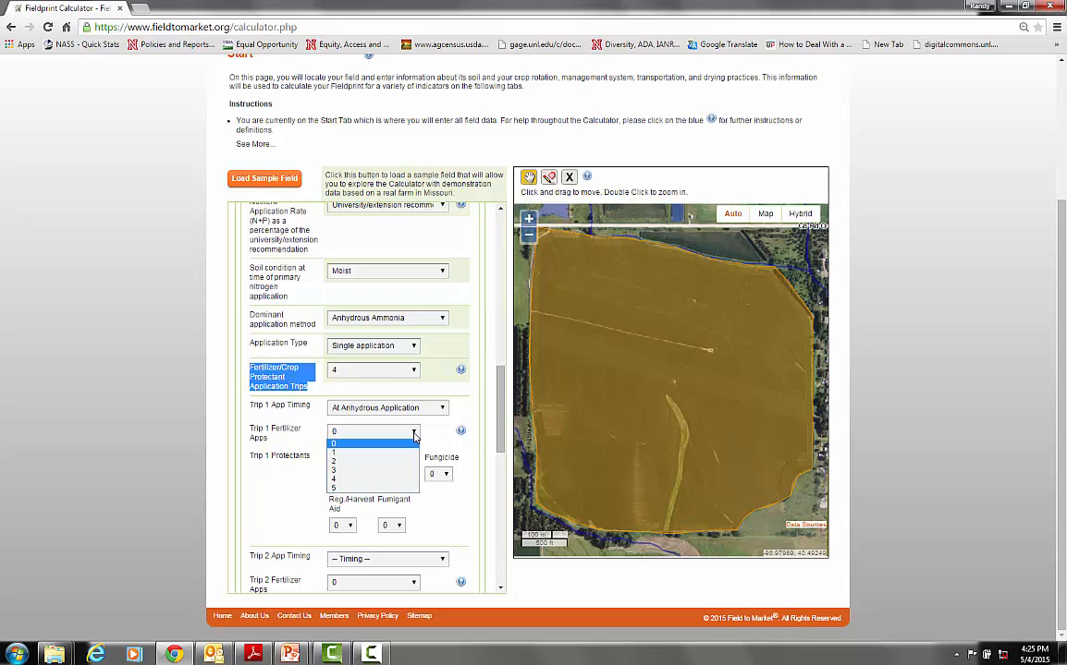
{"action": "left_click", "coordinate": [380, 453]}
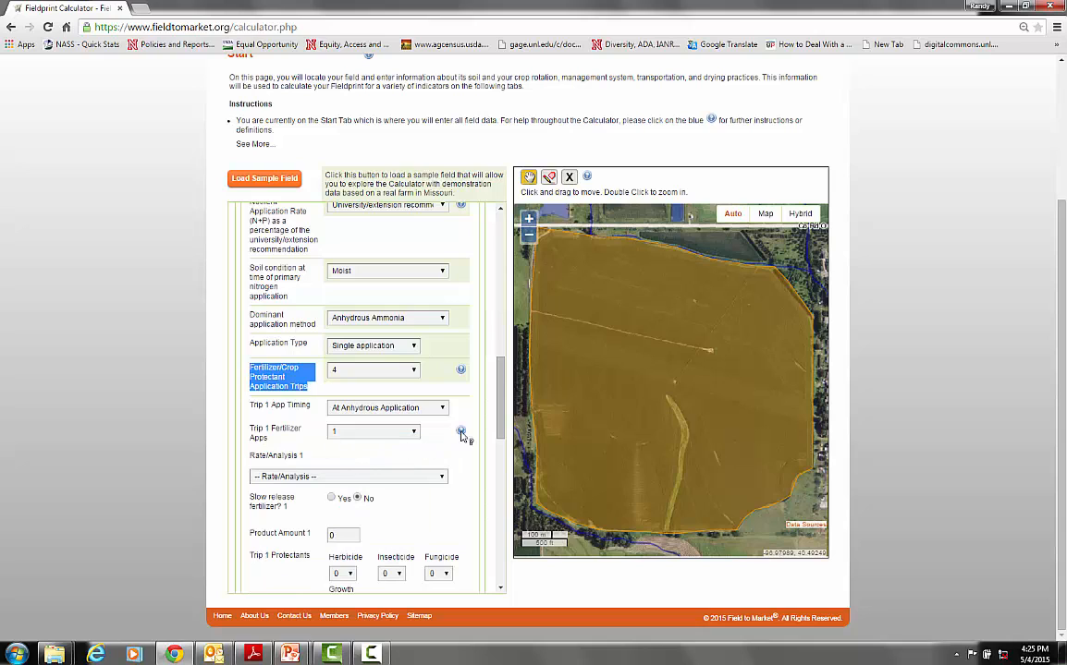
{"action": "left_click_drag", "start_coordinate": [504, 405], "coordinate": [502, 421]}
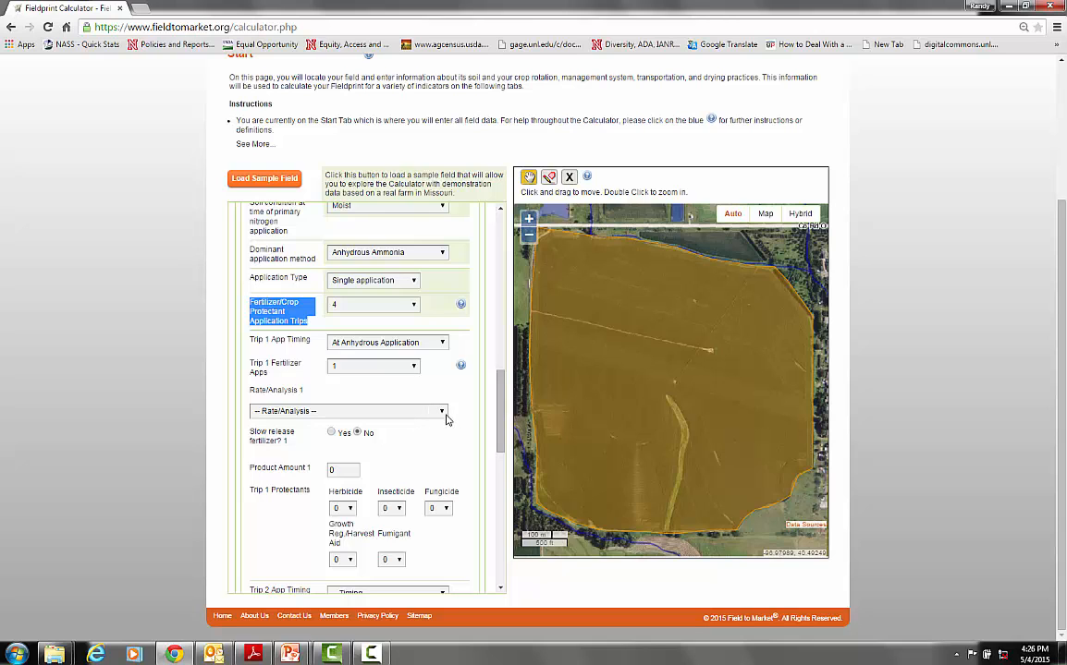
Set the trip 1 fertilizer's rate/analysis to Anhydrous Ammonia with a product amount of 200 lb Product/ac.
{"action": "left_click", "coordinate": [442, 415]}
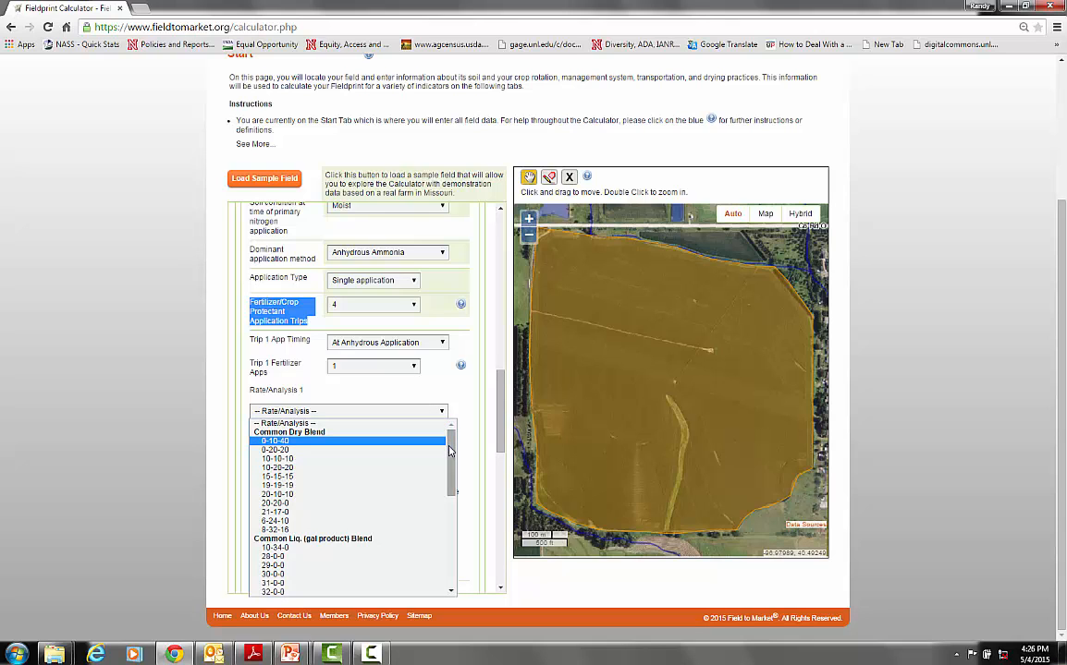
{"action": "left_click_drag", "start_coordinate": [451, 457], "coordinate": [450, 538]}
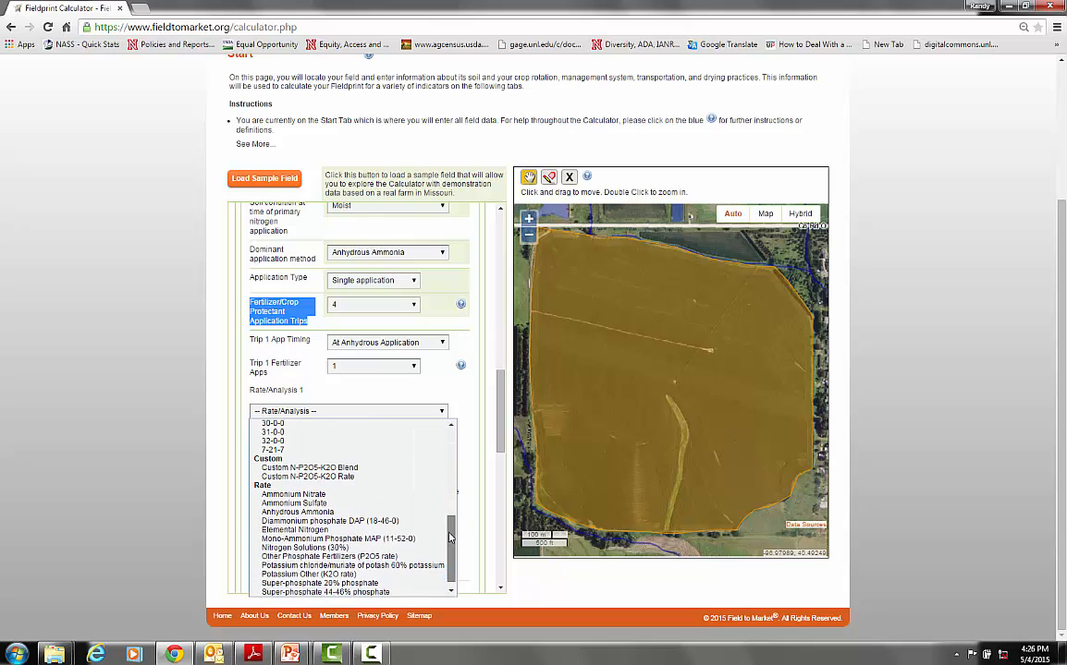
{"action": "left_click", "coordinate": [303, 513]}
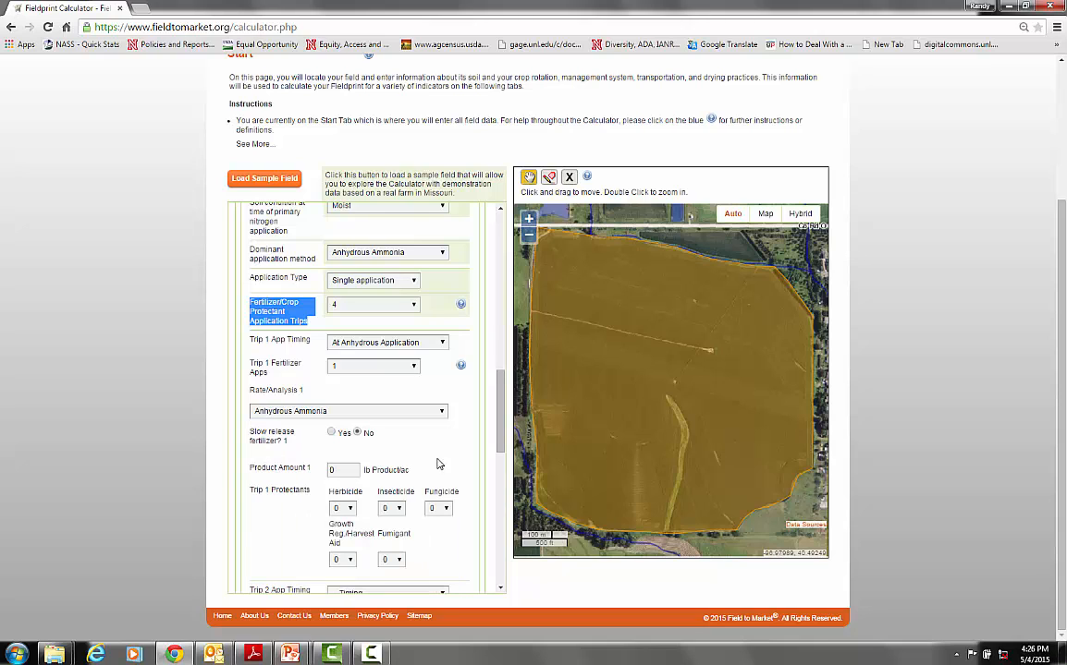
{"action": "scroll", "coordinate": [451, 388], "scroll_direction": "down", "scroll_amount": 1}
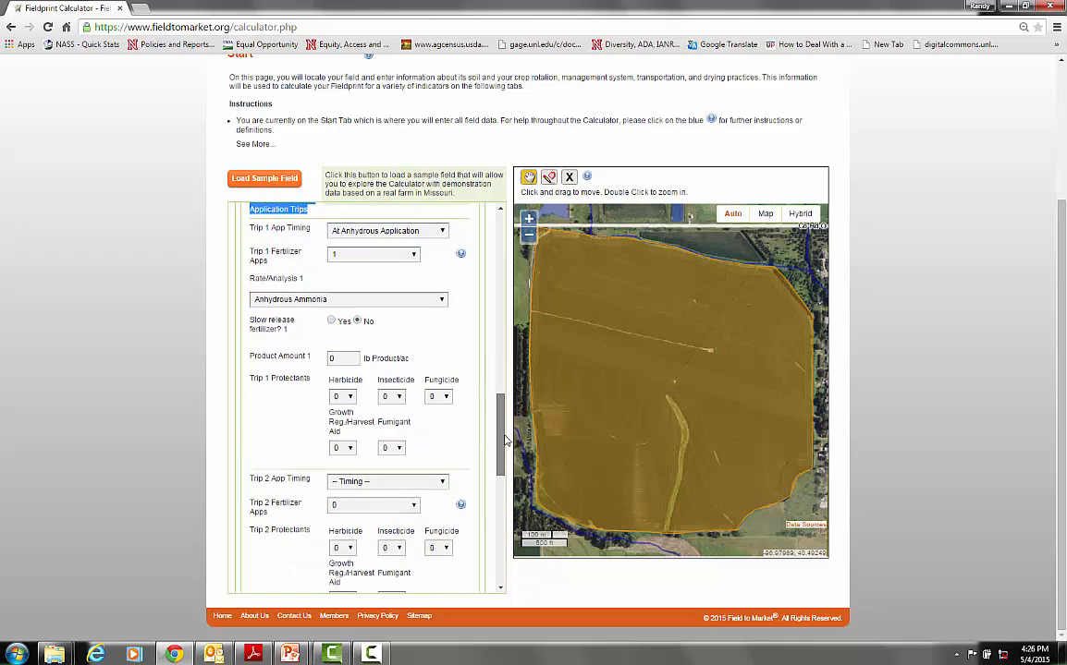
{"action": "left_click", "coordinate": [343, 358]}
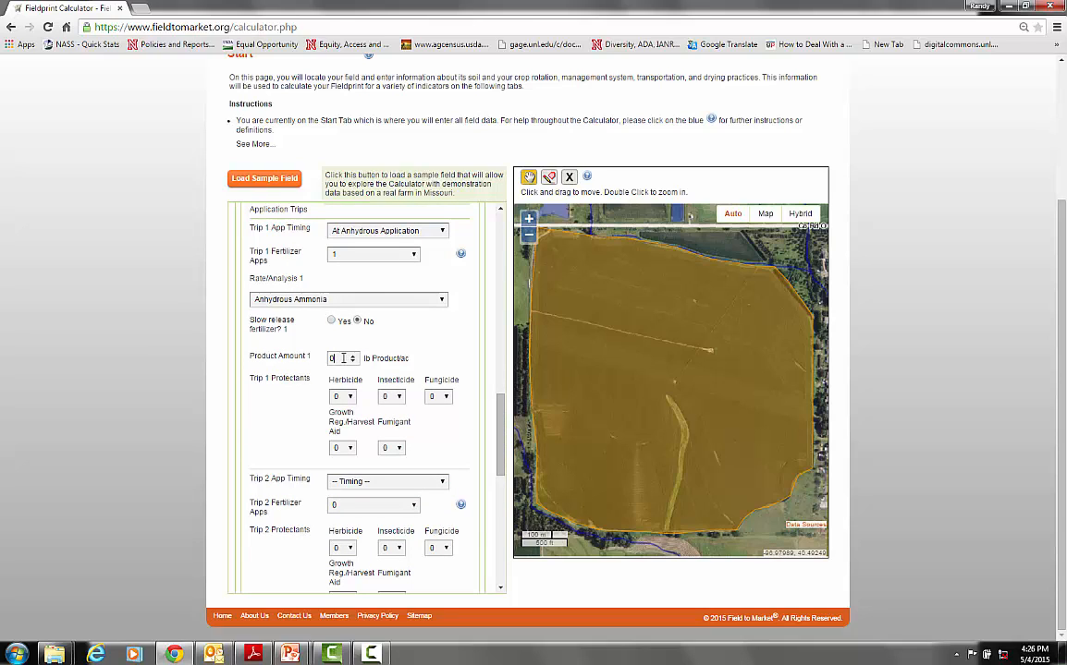
{"action": "double_click", "coordinate": [343, 359]}
{"action": "key", "text": "BackSpace"}
{"action": "type", "text": "200"}
Set the trip 2 application timing to Pre Planting.
{"action": "scroll", "coordinate": [504, 430], "scroll_direction": "down", "scroll_amount": 2}
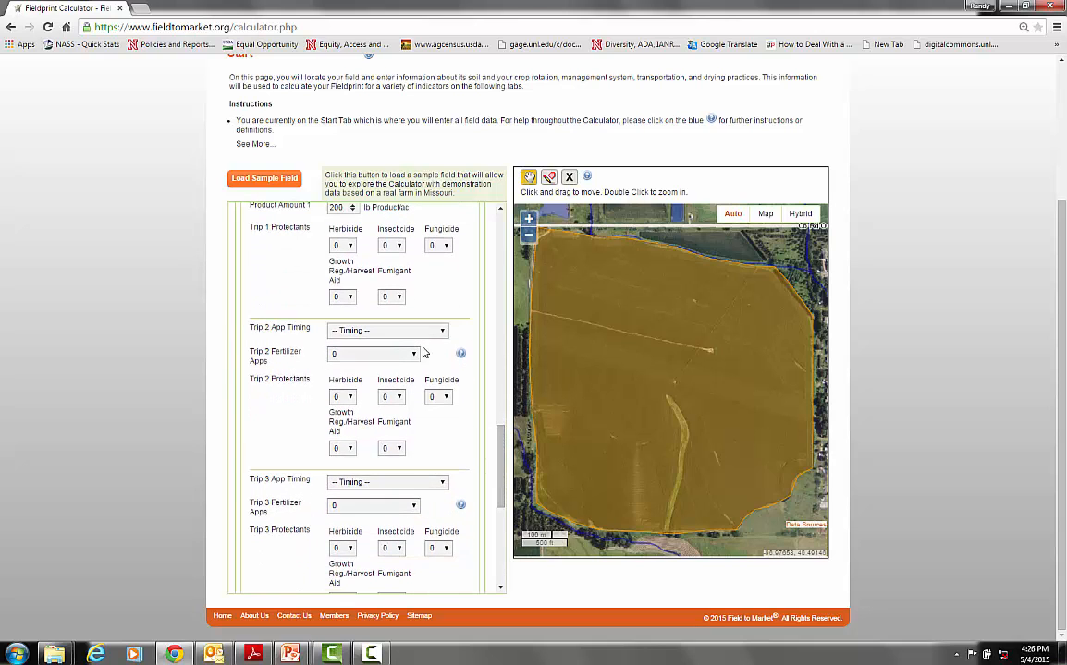
{"action": "left_click", "coordinate": [444, 334]}
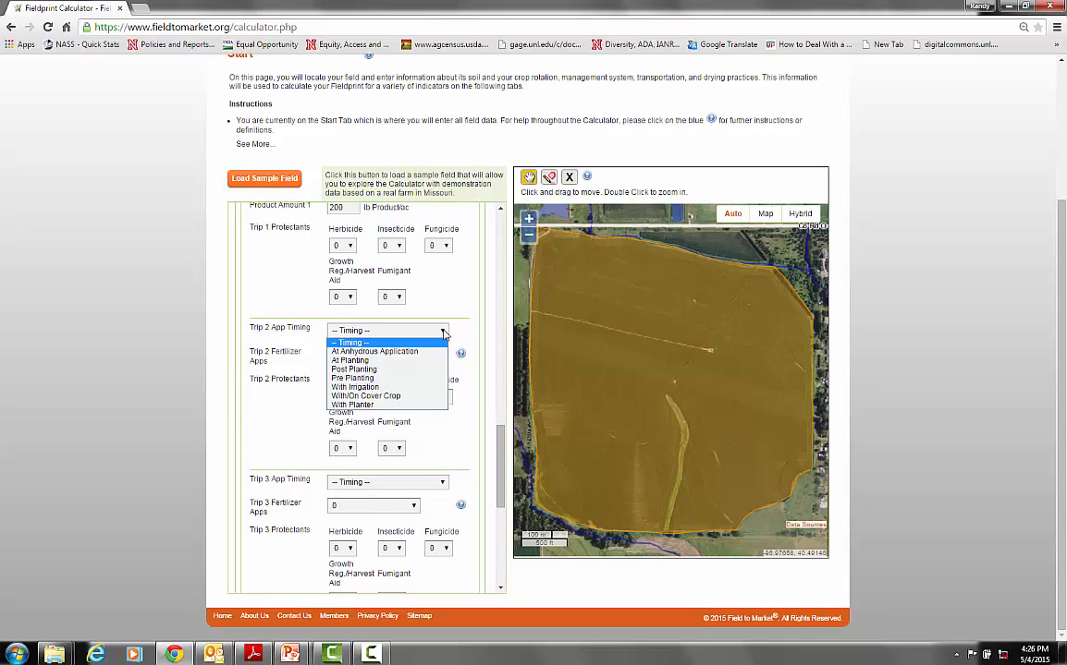
{"action": "left_click", "coordinate": [396, 378]}
Try 3 fertilizer applications for trip 2 and reset the number to 0.
{"action": "left_click", "coordinate": [414, 355]}
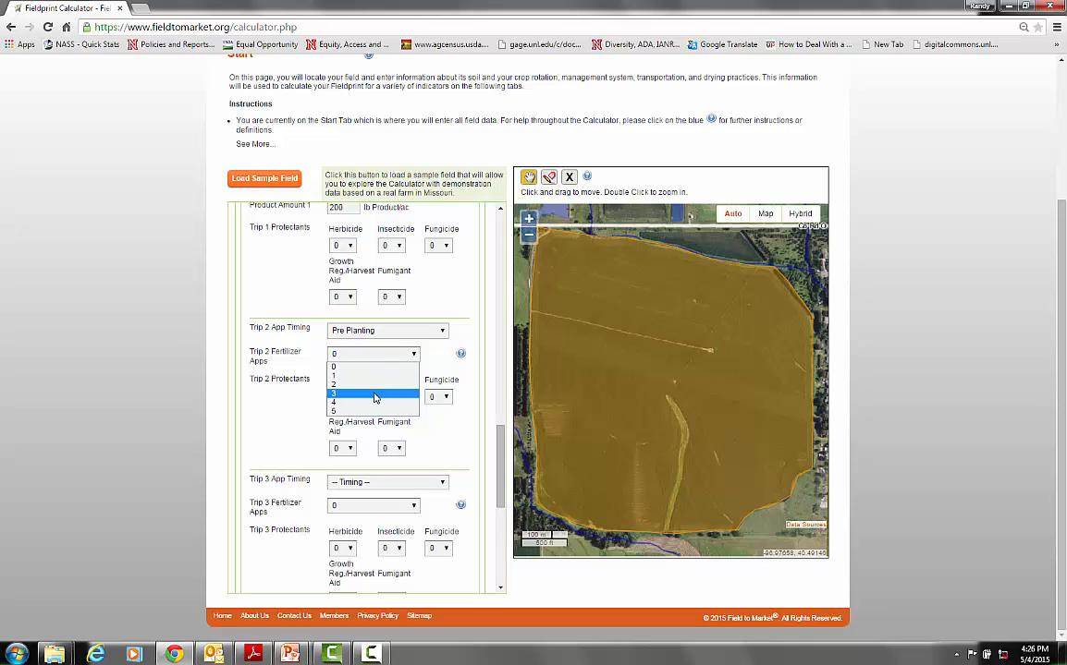
{"action": "left_click", "coordinate": [375, 397]}
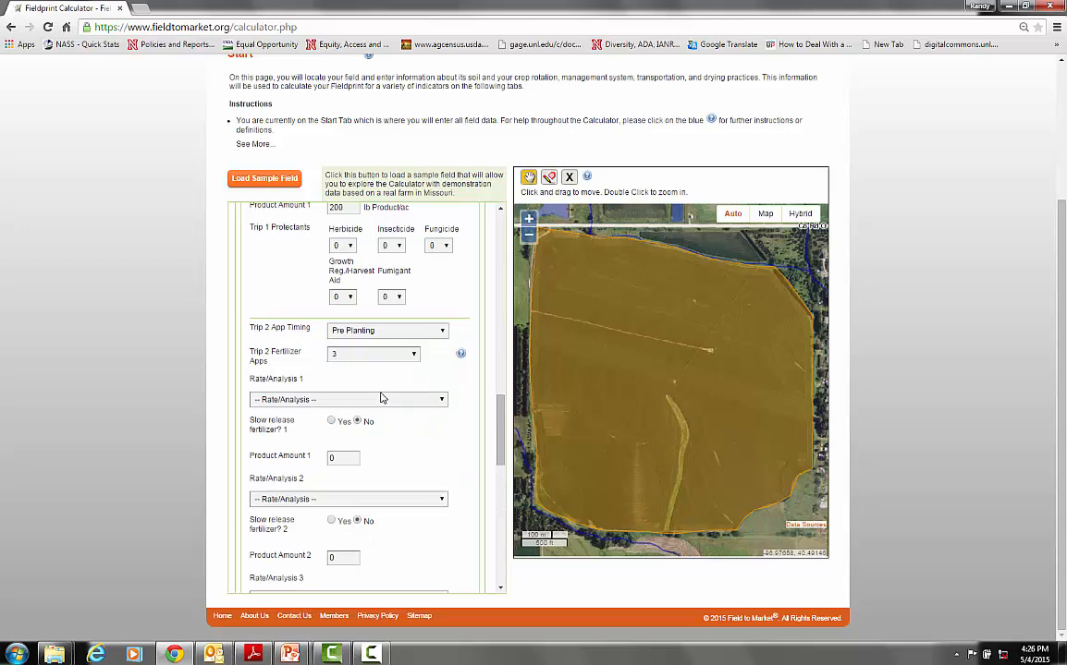
{"action": "left_click_drag", "start_coordinate": [250, 353], "coordinate": [428, 357]}
{"action": "left_click", "coordinate": [412, 355]}
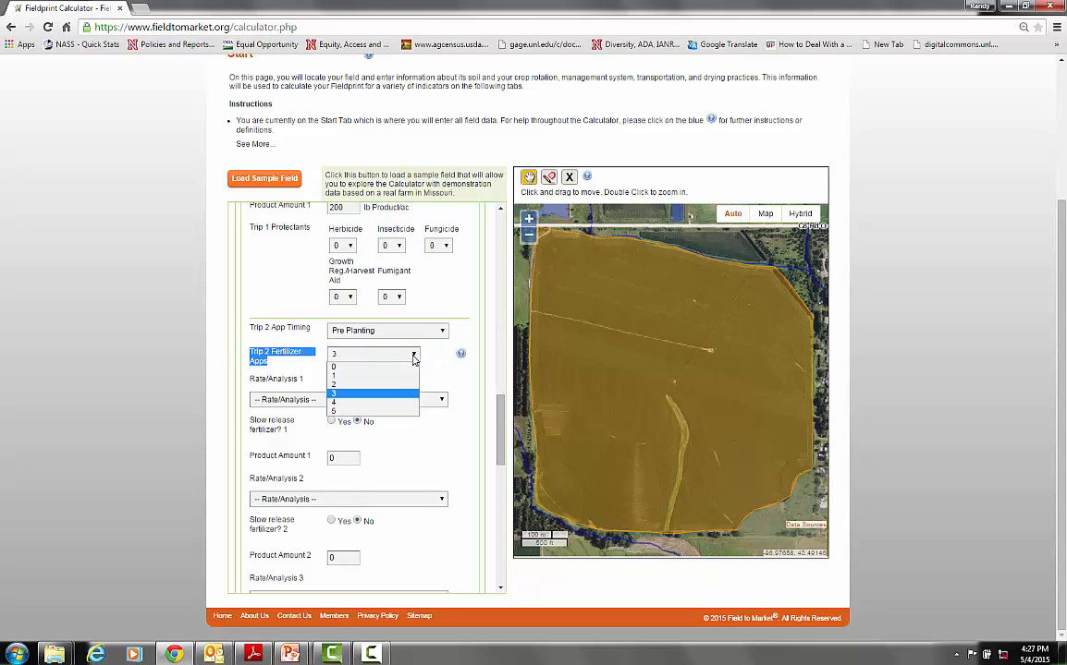
{"action": "left_click", "coordinate": [379, 369]}
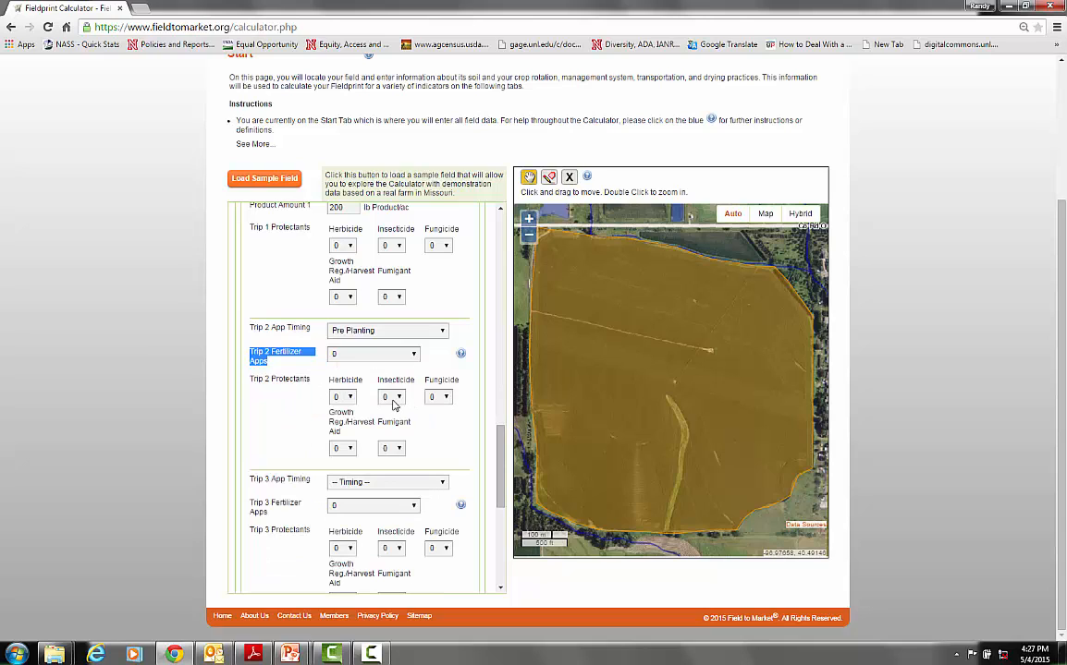
Set the number of herbicides in the trip 2 protectants to 3.
{"action": "left_click", "coordinate": [354, 401]}
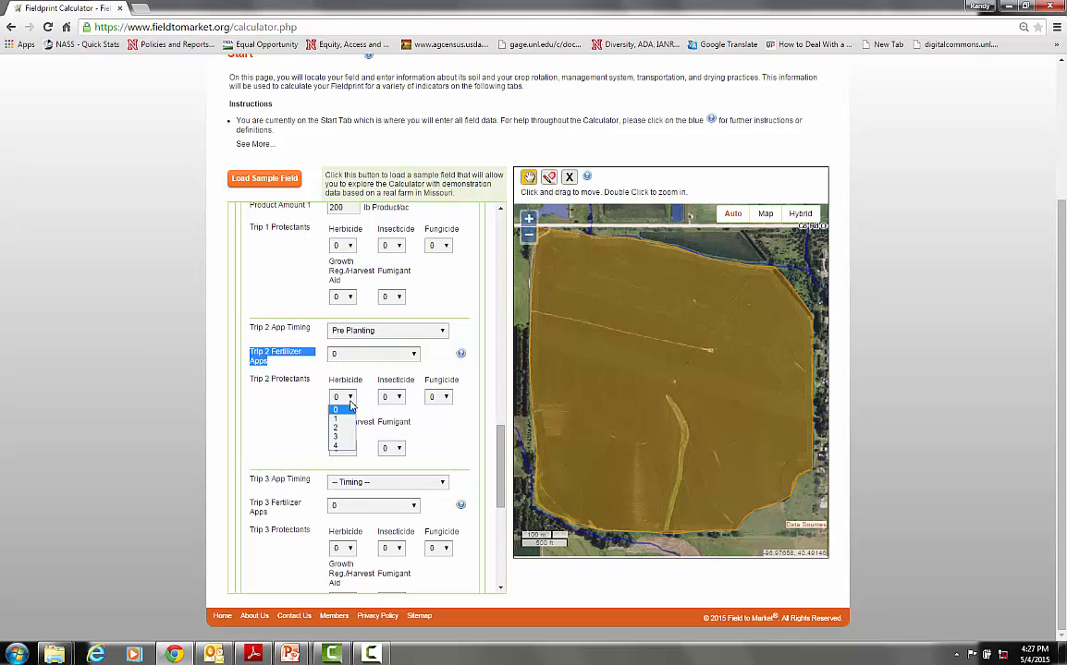
{"action": "left_click", "coordinate": [339, 440]}
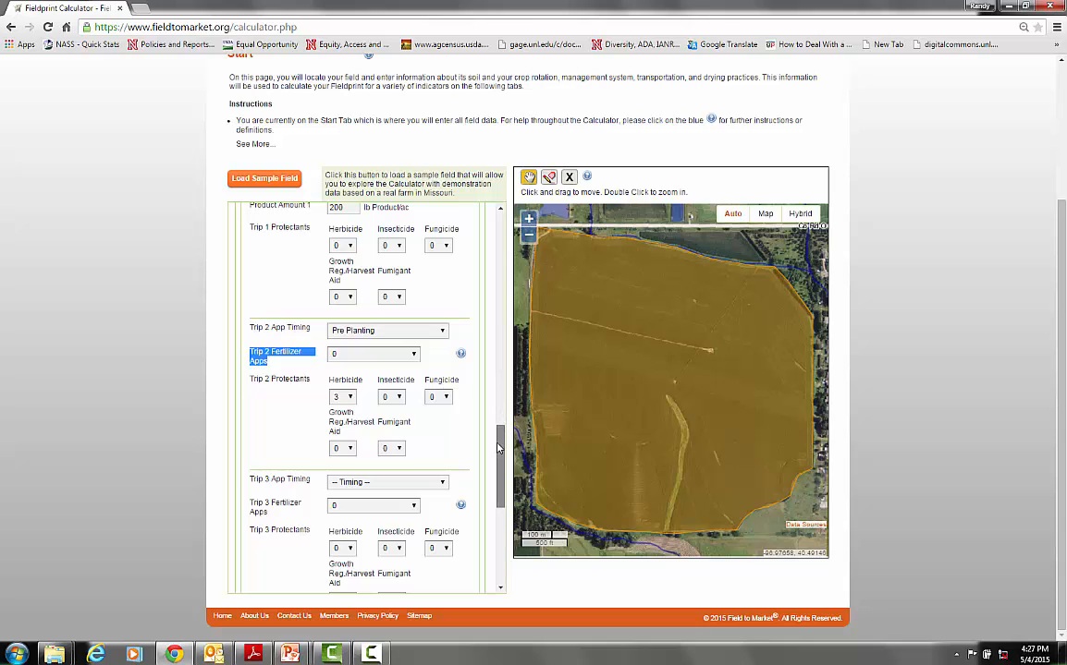
Set trip 3 to At Planting with 1 fertilizer application of the liquid blend 10-34-0.
{"action": "scroll", "coordinate": [447, 410], "scroll_direction": "down", "scroll_amount": 2}
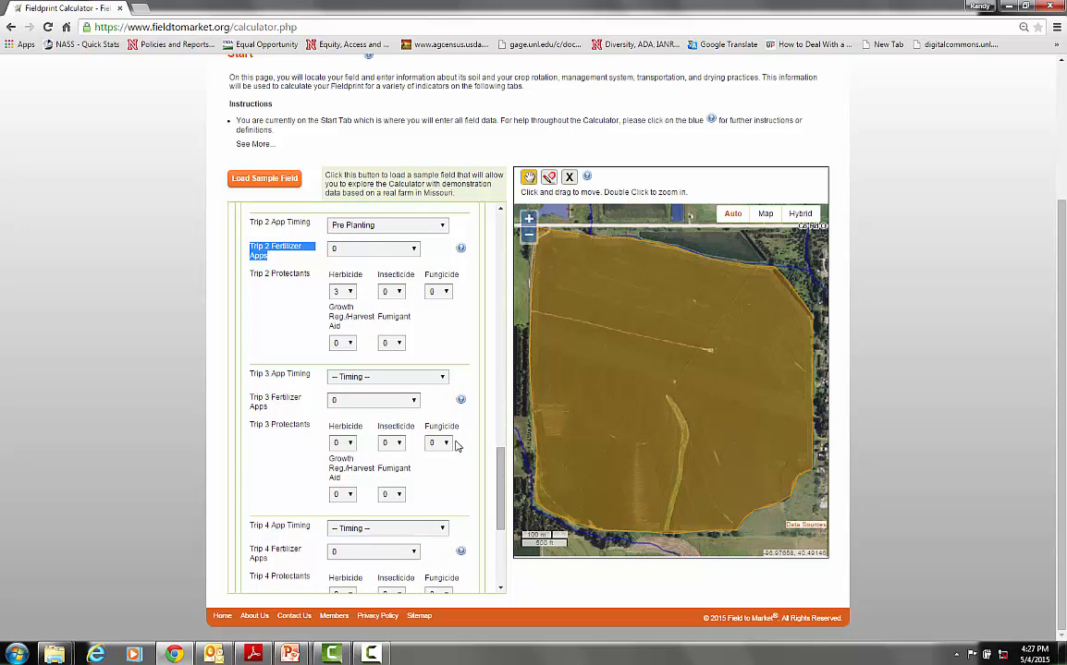
{"action": "left_click", "coordinate": [441, 376]}
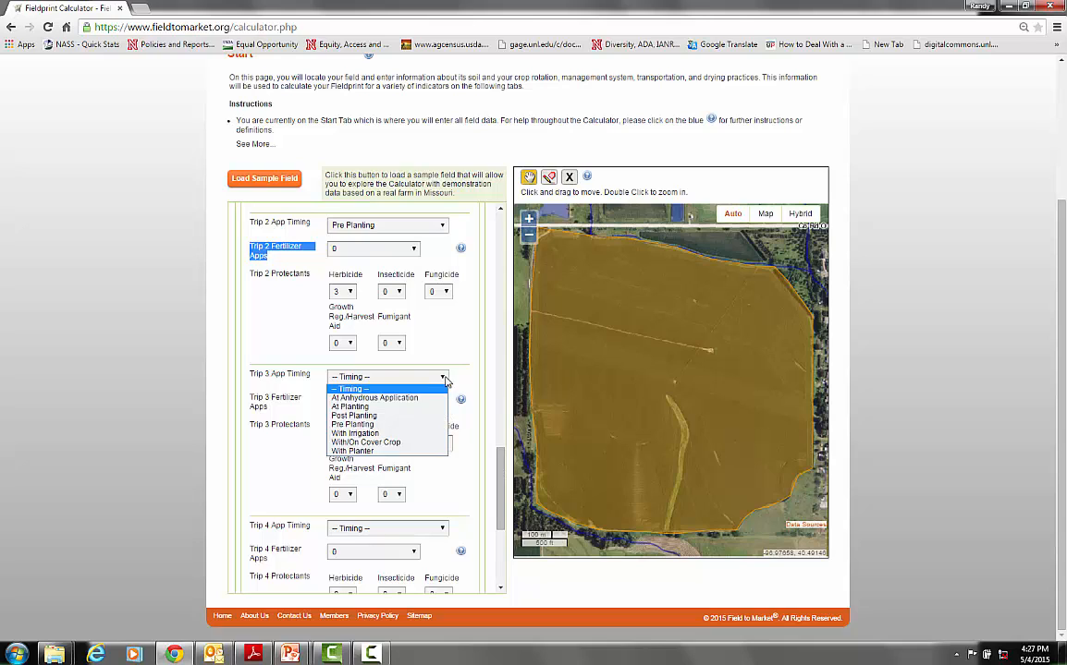
{"action": "left_click", "coordinate": [413, 406]}
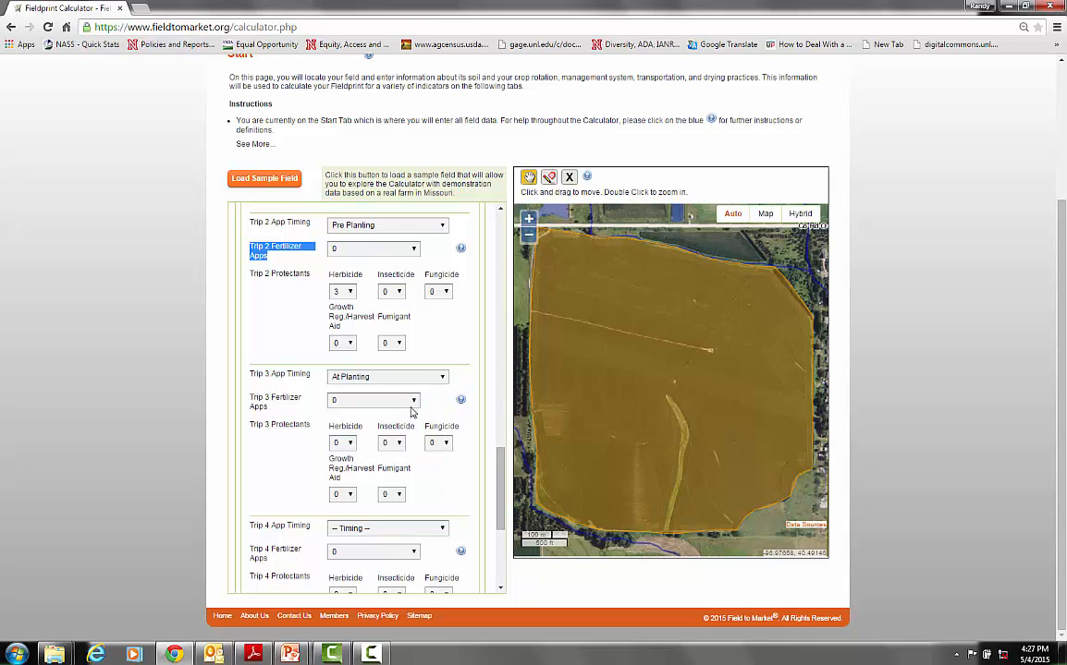
{"action": "left_click", "coordinate": [413, 403]}
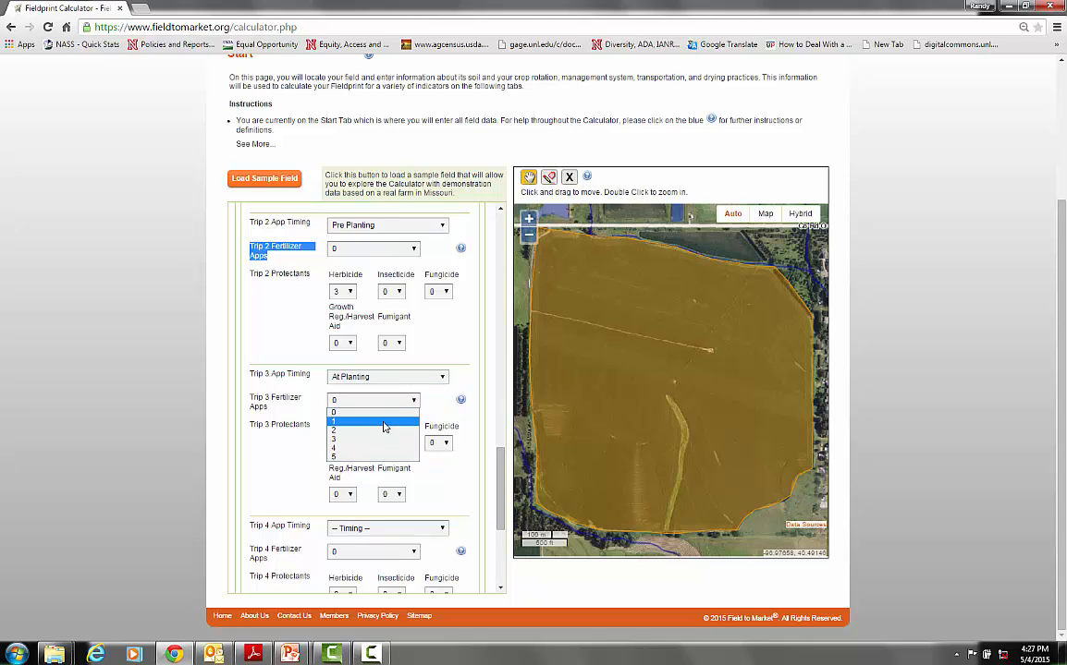
{"action": "left_click", "coordinate": [384, 423]}
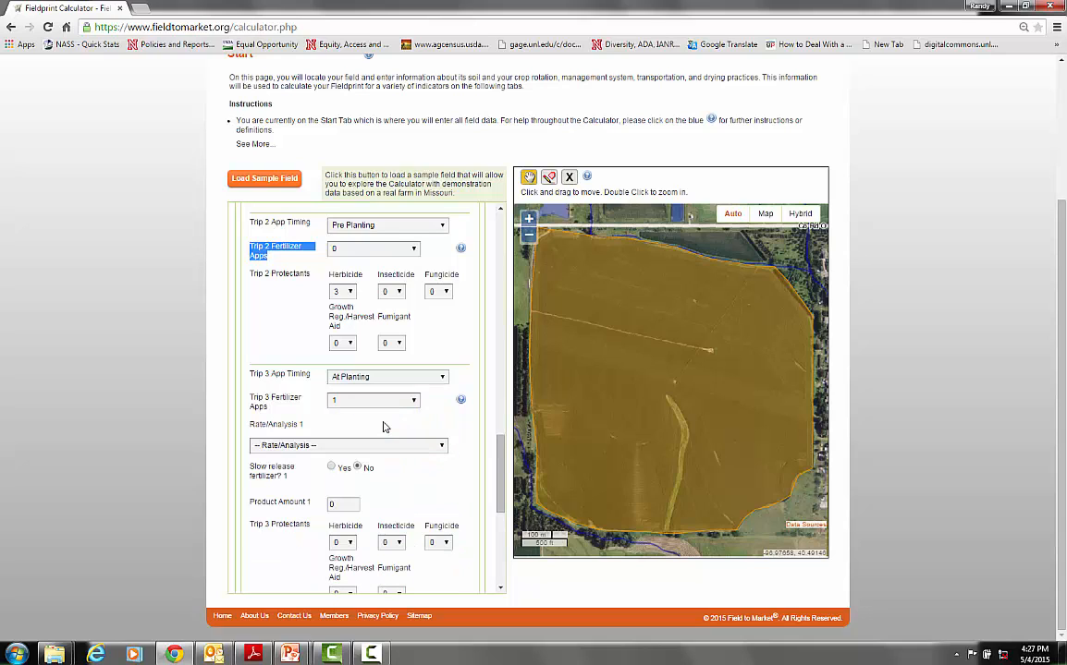
{"action": "left_click", "coordinate": [441, 447]}
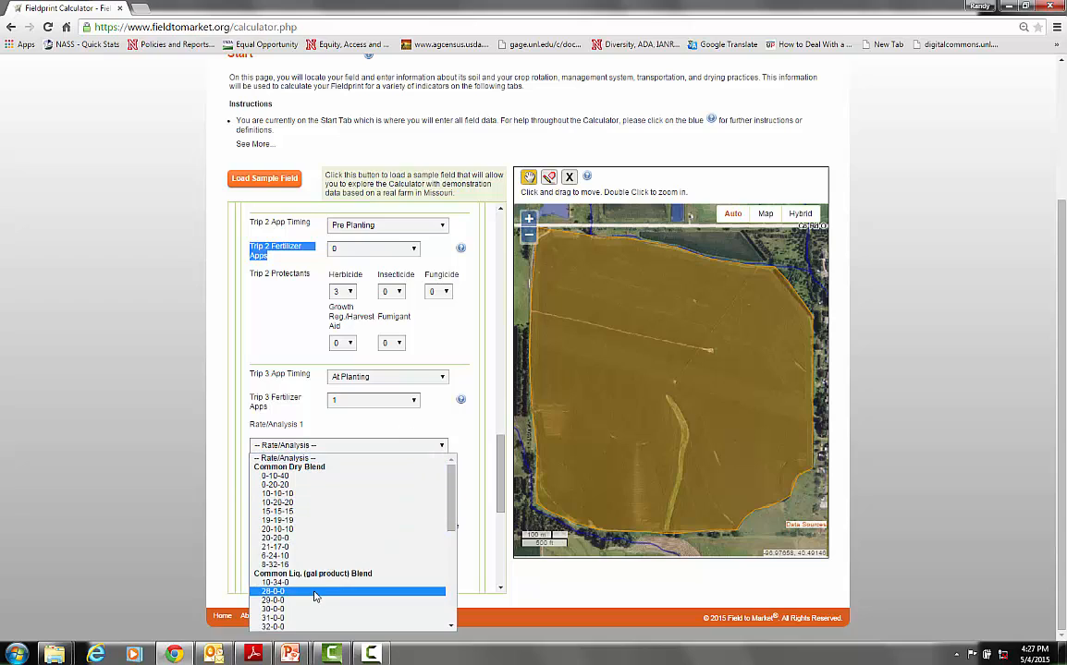
{"action": "left_click", "coordinate": [326, 586]}
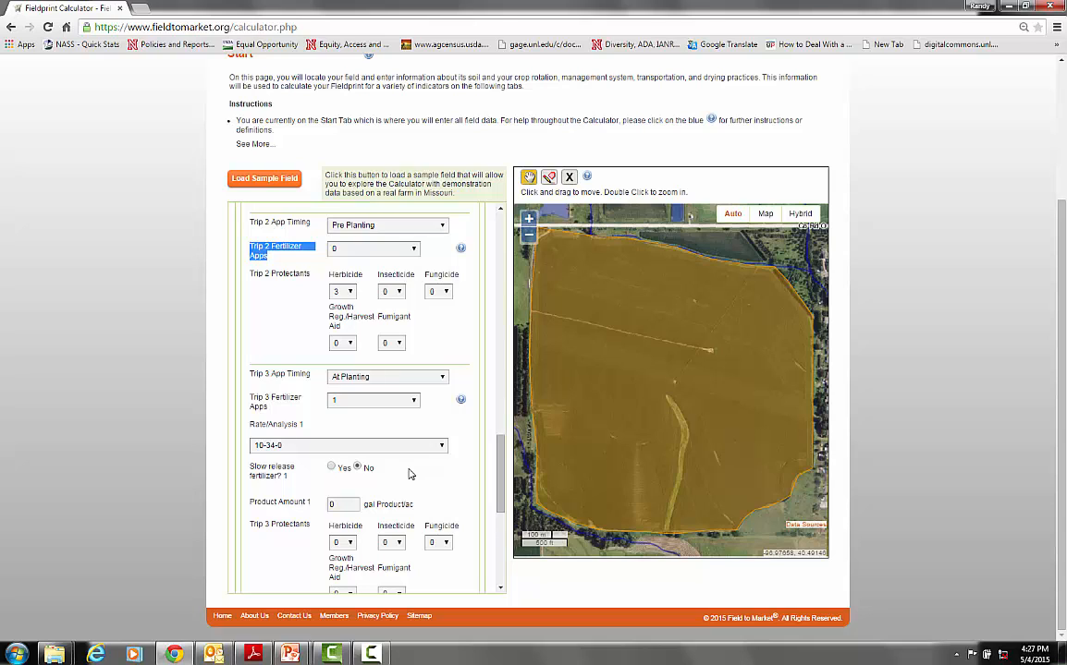
Set the product amount of the trip 3 fertilizer to 5 gal Product/ac.
{"action": "scroll", "coordinate": [503, 472], "scroll_direction": "down", "scroll_amount": 1}
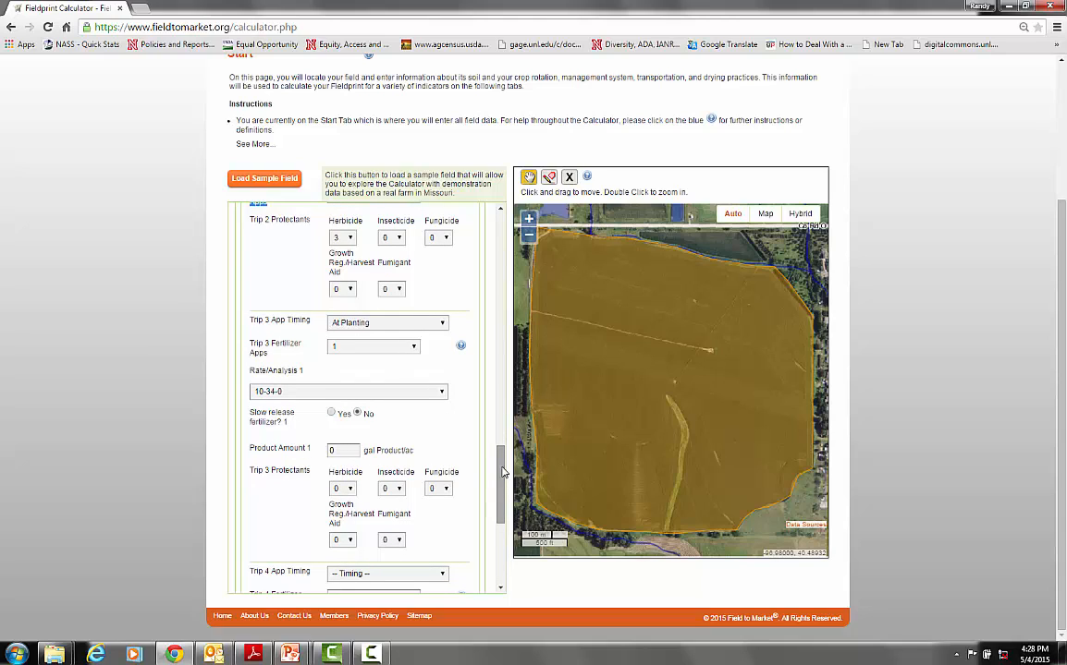
{"action": "double_click", "coordinate": [369, 414]}
{"action": "left_click_drag", "start_coordinate": [331, 414], "coordinate": [244, 422]}
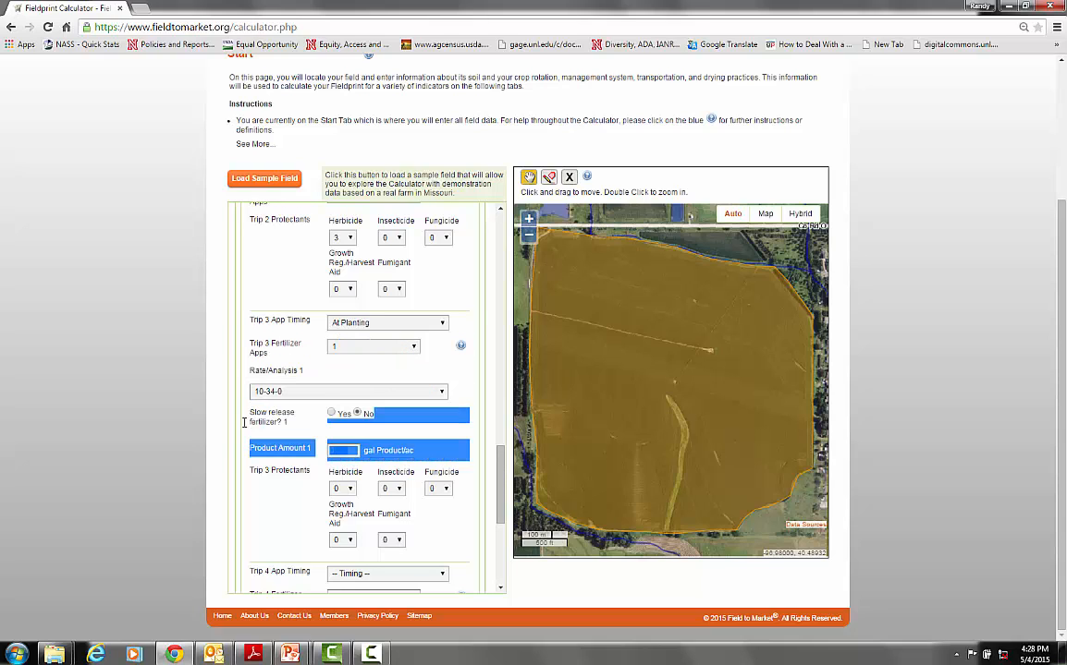
{"action": "left_click", "coordinate": [318, 438]}
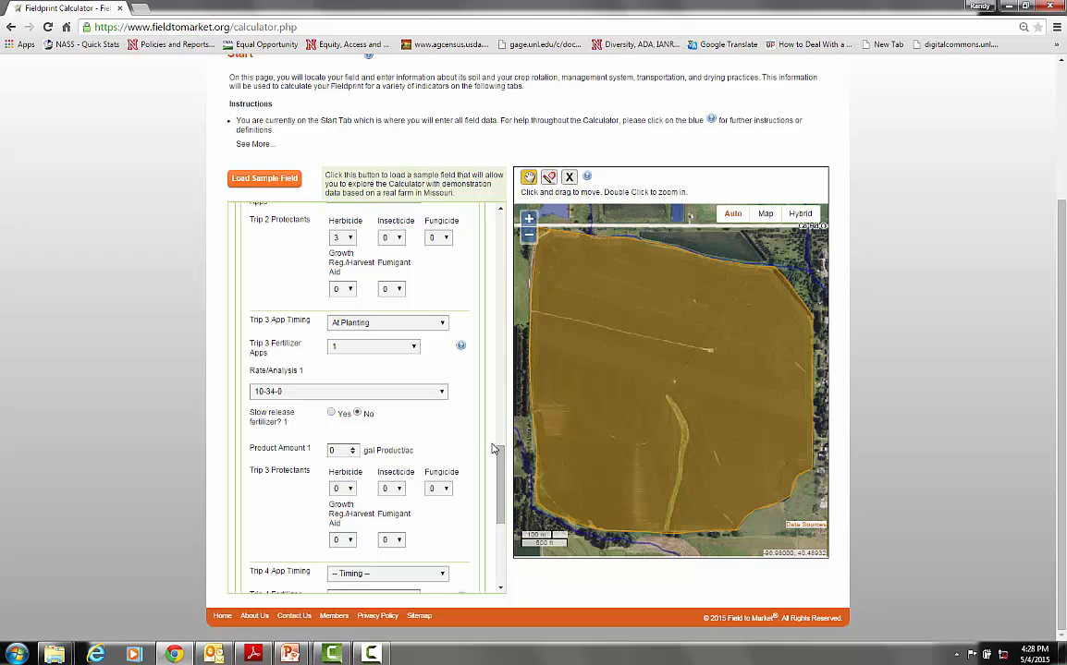
{"action": "key", "text": "BackSpace"}
{"action": "type", "text": "5"}
Set the trip 4 application timing to Post Planting with 2 herbicides among its protectants.
{"action": "scroll", "coordinate": [447, 447], "scroll_direction": "down", "scroll_amount": 2}
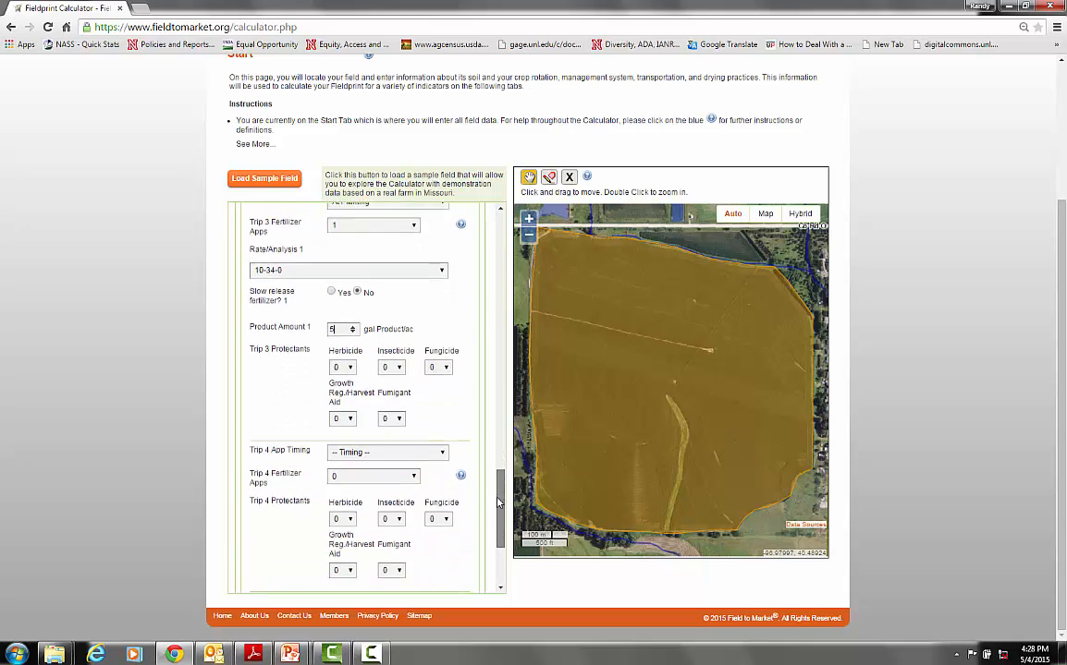
{"action": "left_click", "coordinate": [445, 417]}
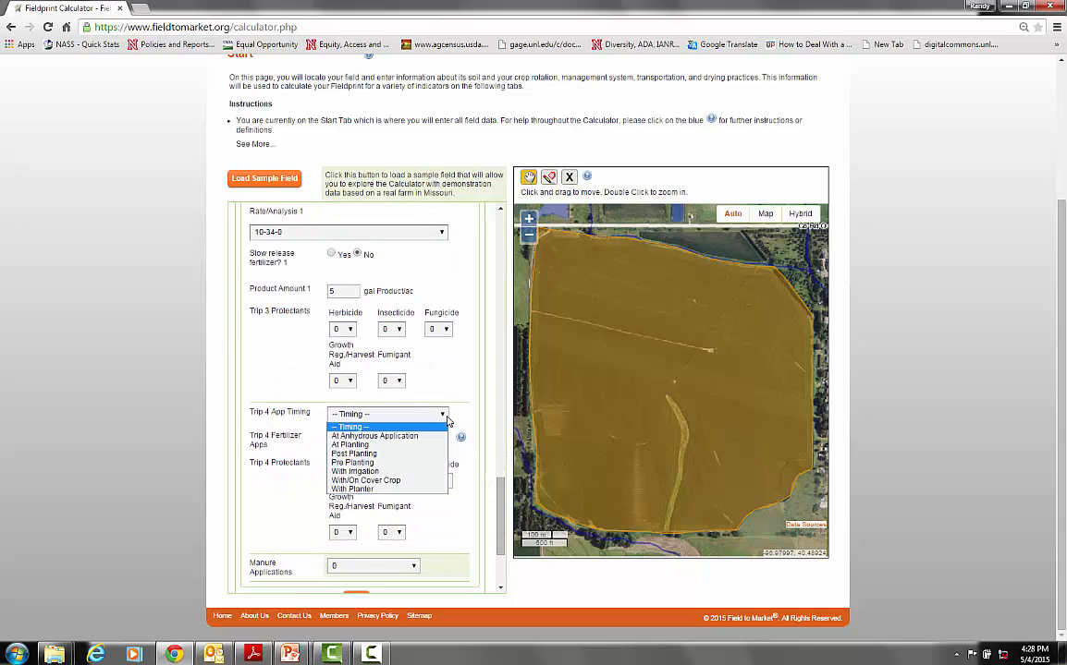
{"action": "left_click", "coordinate": [396, 454]}
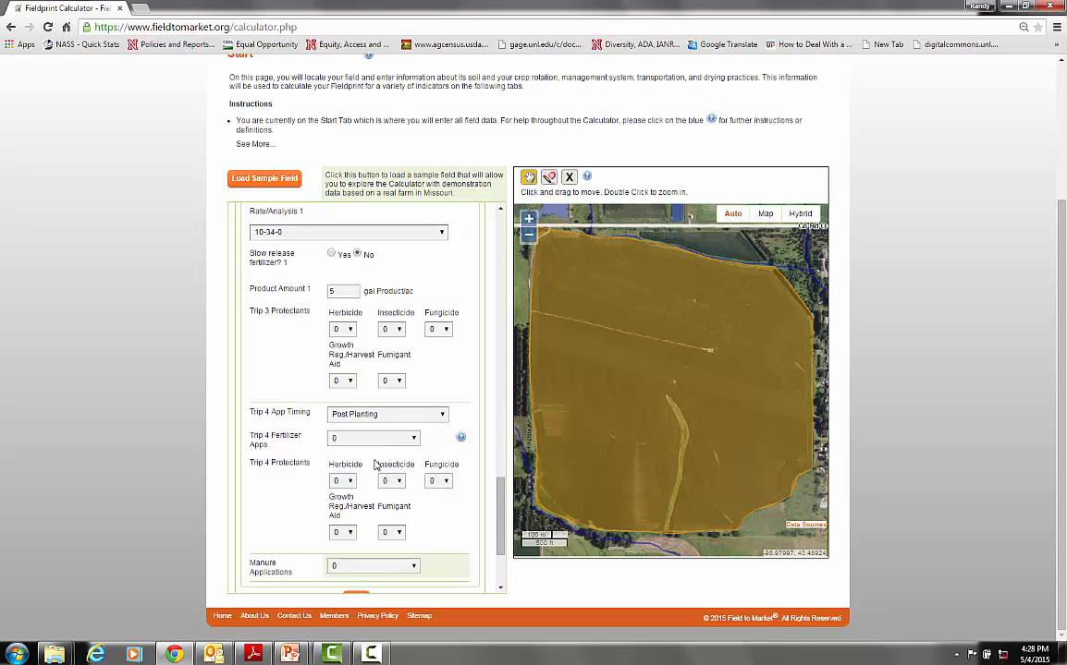
{"action": "scroll", "coordinate": [453, 443], "scroll_direction": "down", "scroll_amount": 1}
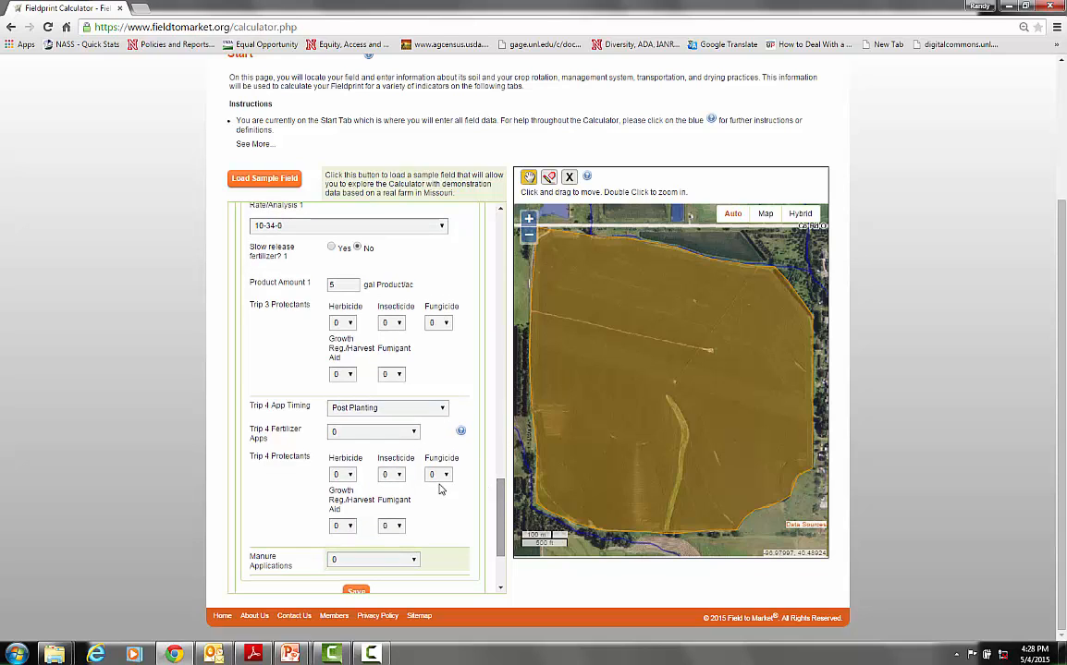
{"action": "left_click", "coordinate": [340, 475]}
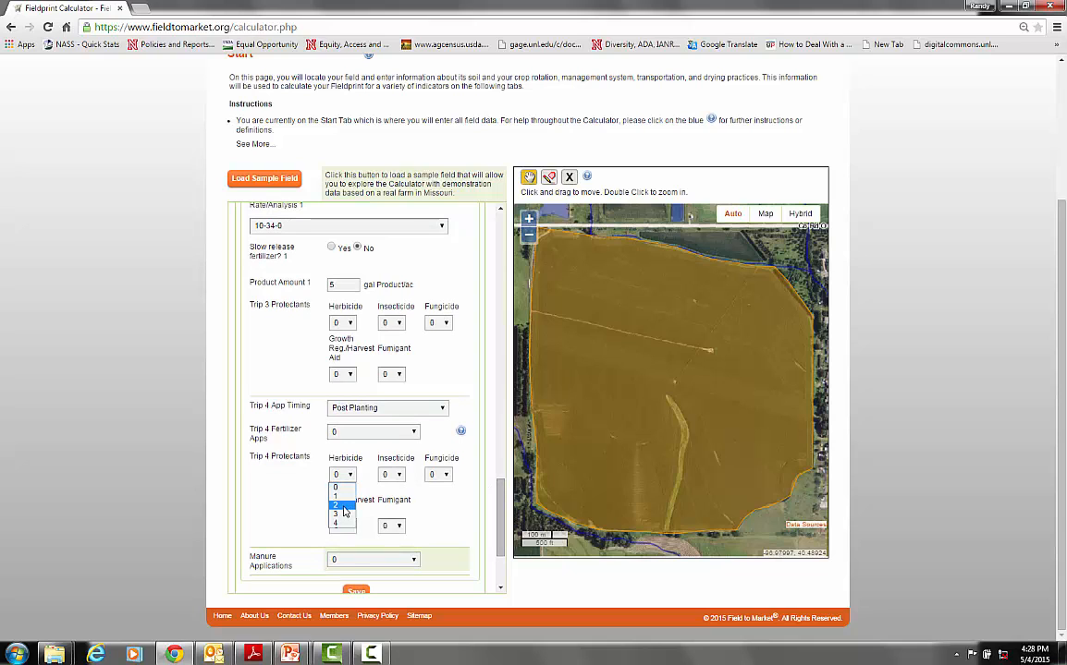
{"action": "left_click", "coordinate": [344, 511]}
Try 1 manure application and look through its timing, type and N applied fields.
{"action": "left_click_drag", "start_coordinate": [499, 514], "coordinate": [497, 541]}
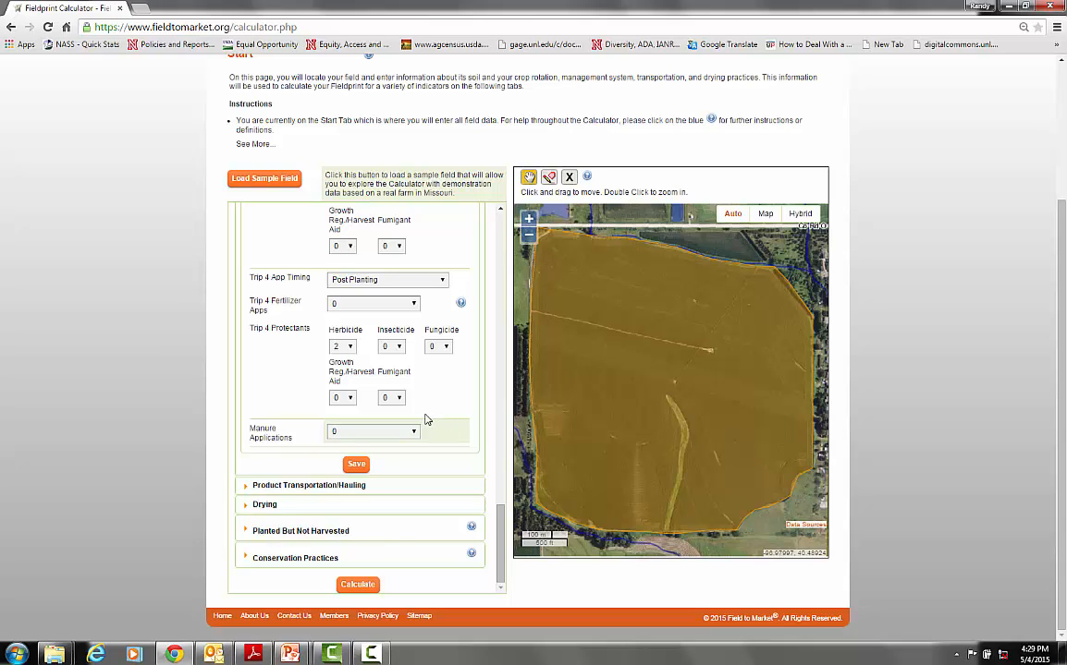
{"action": "left_click", "coordinate": [415, 433]}
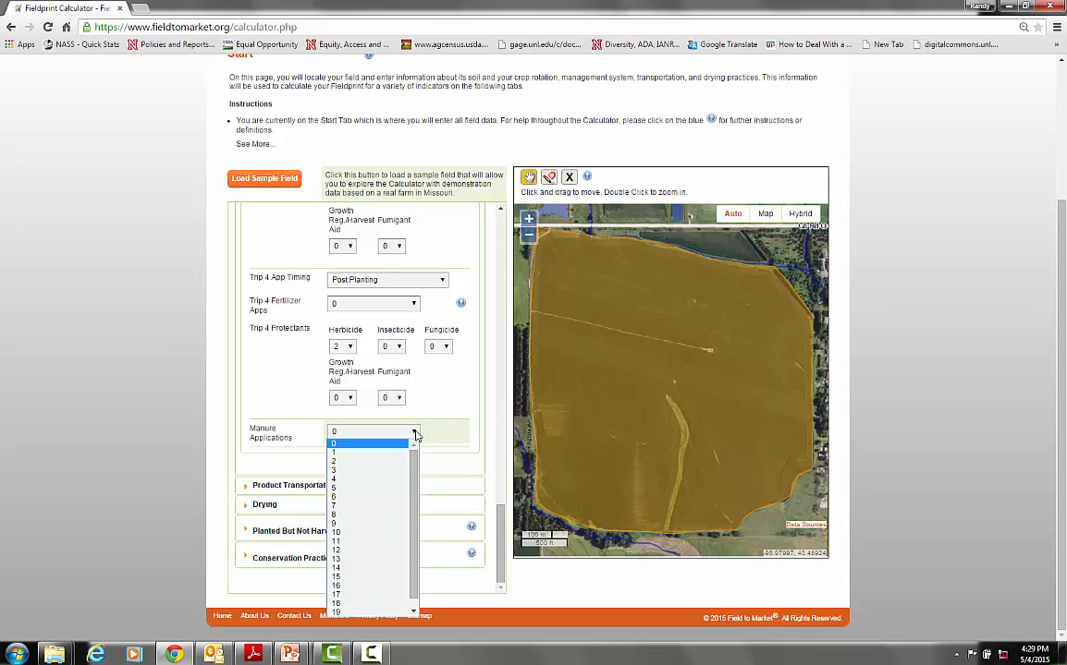
{"action": "left_click", "coordinate": [356, 453]}
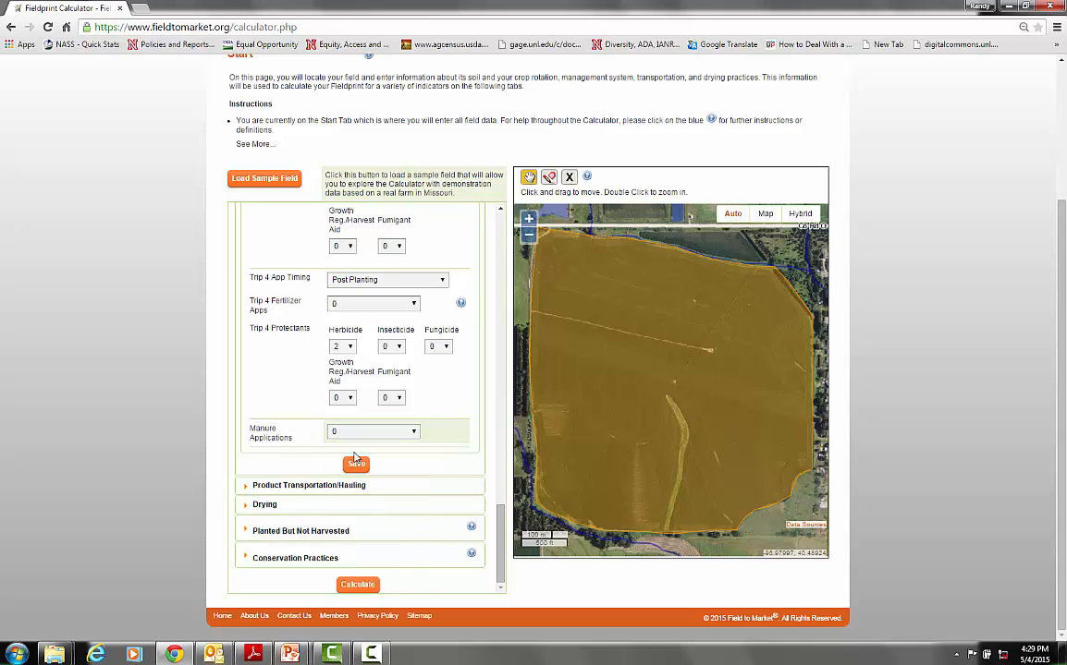
{"action": "scroll", "coordinate": [462, 442], "scroll_direction": "down", "scroll_amount": 3}
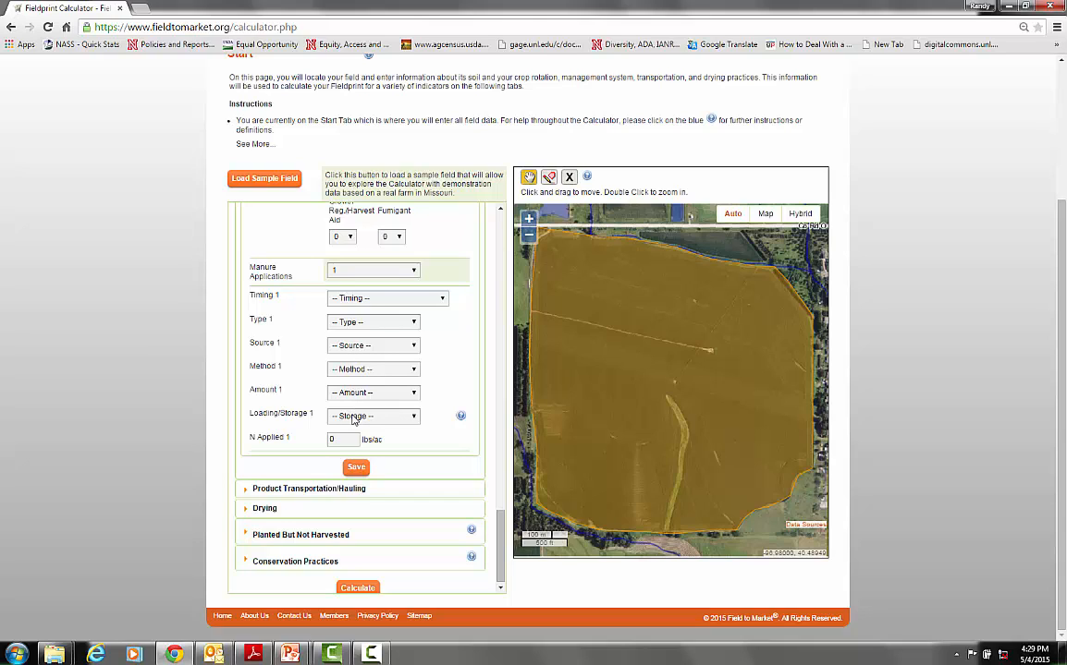
{"action": "left_click", "coordinate": [442, 299]}
{"action": "left_click", "coordinate": [442, 300]}
{"action": "left_click", "coordinate": [413, 327]}
{"action": "left_click", "coordinate": [413, 330]}
{"action": "left_click_drag", "start_coordinate": [266, 440], "coordinate": [247, 440]}
{"action": "left_click", "coordinate": [288, 455]}
Reset the manure applications to 0 and save the crop management data.
{"action": "left_click", "coordinate": [414, 270]}
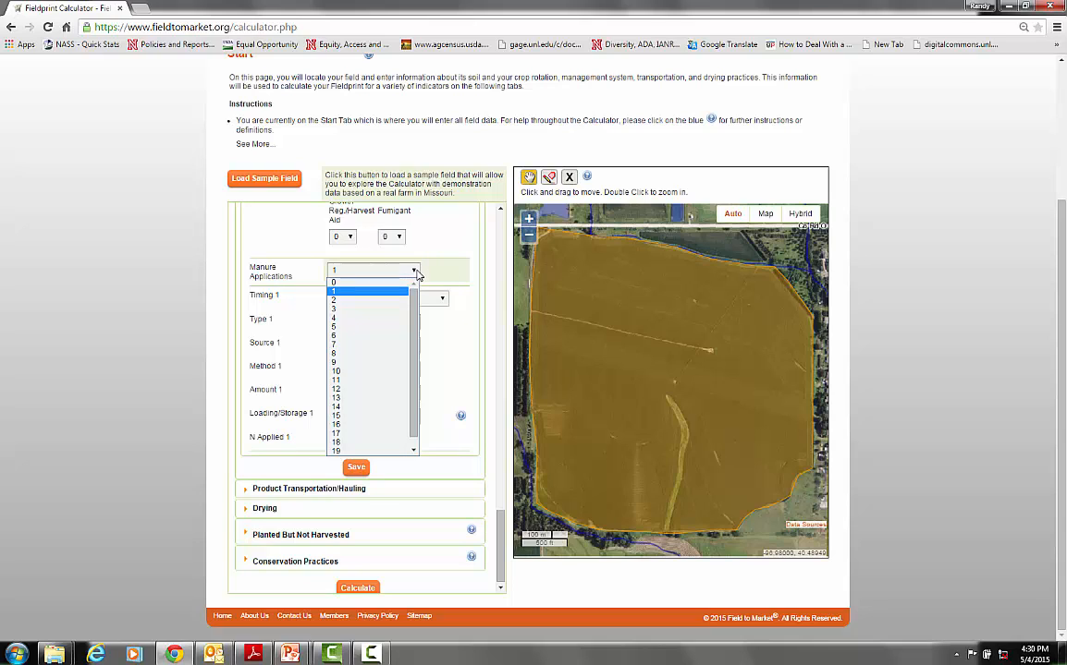
{"action": "left_click", "coordinate": [387, 283]}
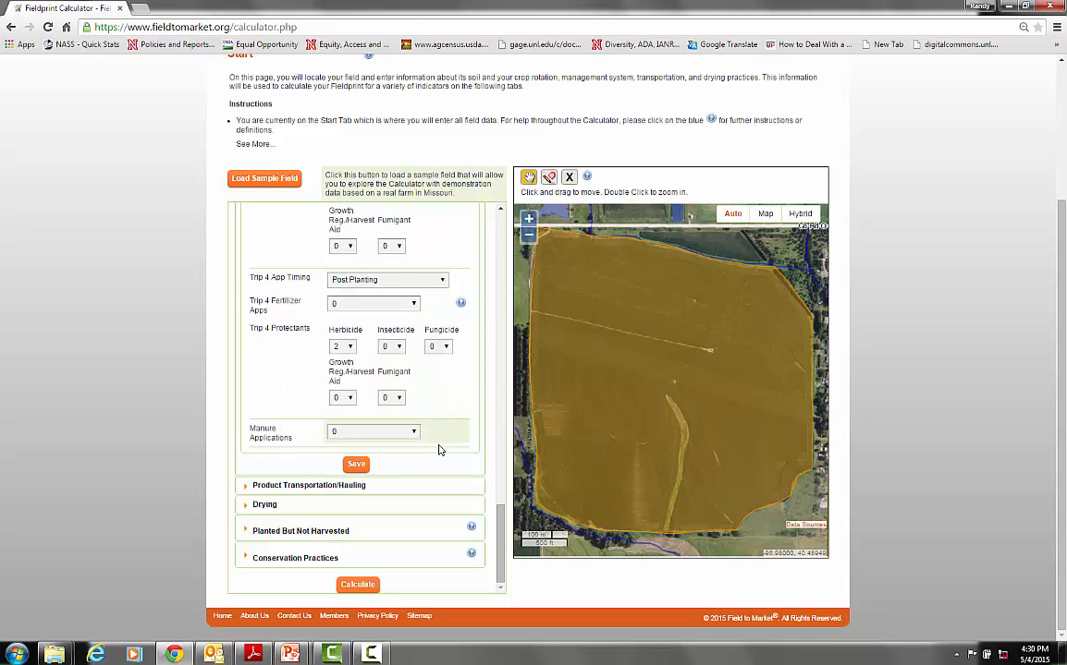
{"action": "left_click", "coordinate": [354, 469]}
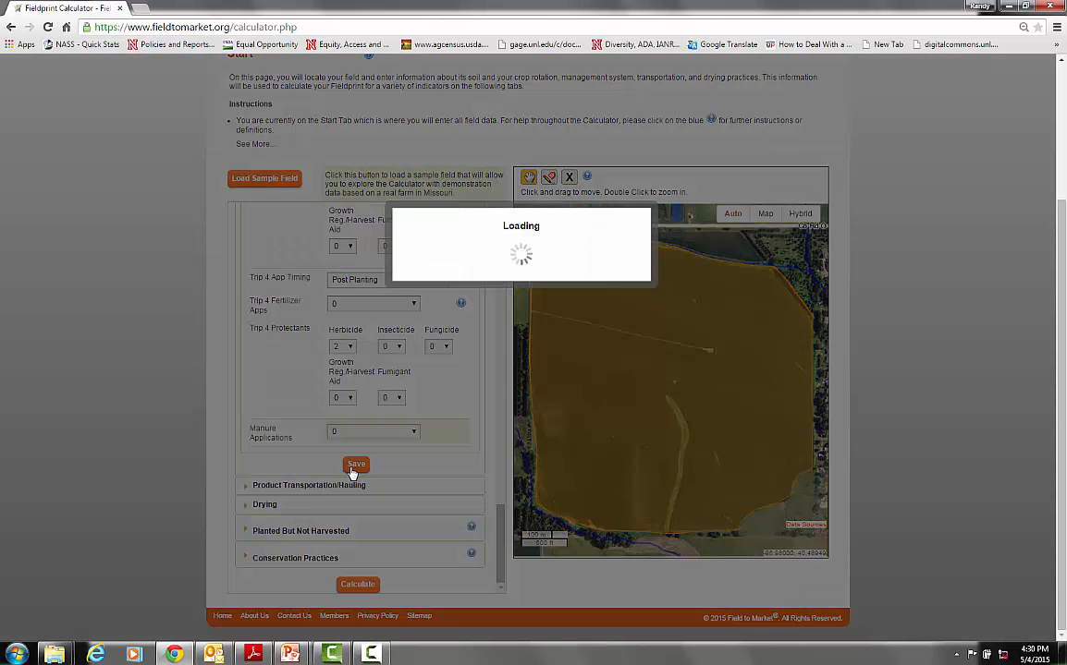